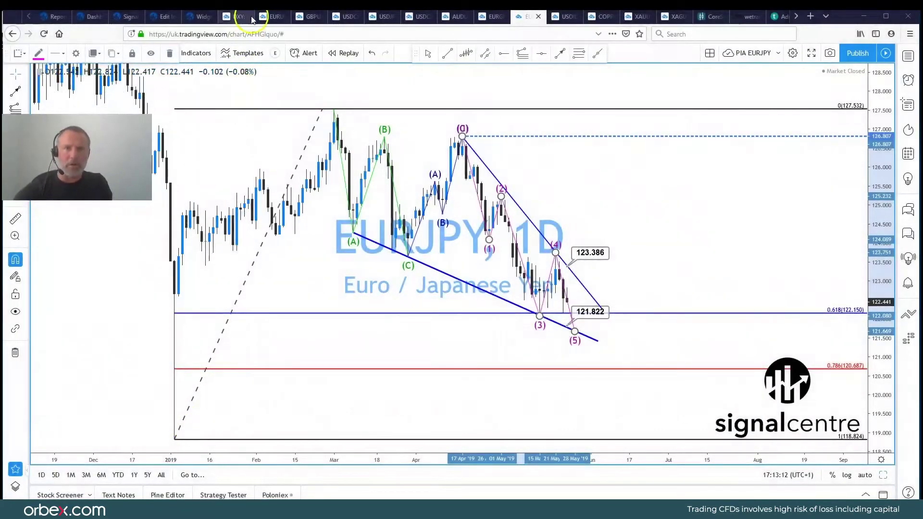
# Open the DXY chart layout and maximize the weekly chart to examine the recent candles and the 99.03 label.
pyautogui.click(252, 19)
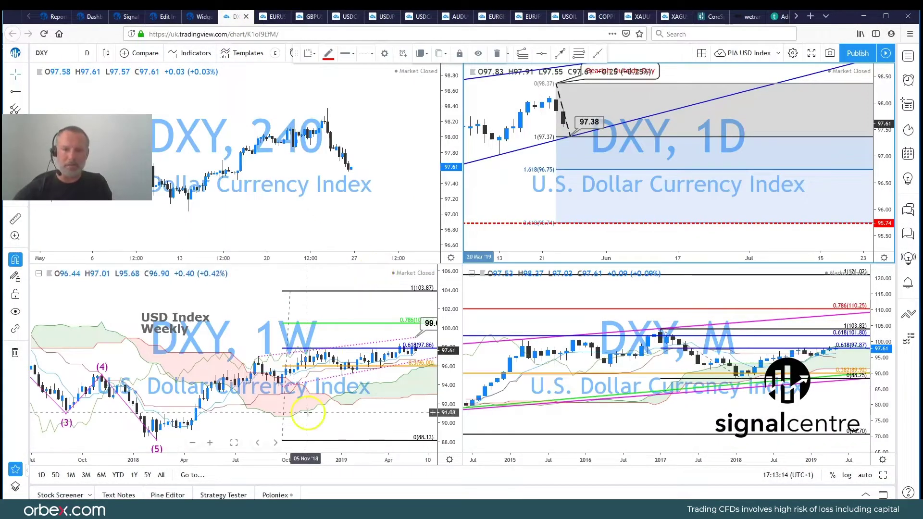
pyautogui.click(347, 402)
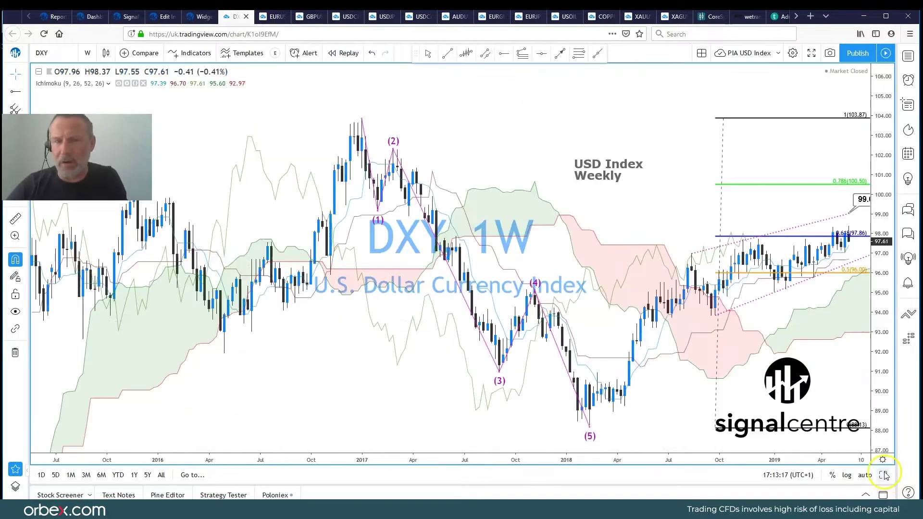
pyautogui.hotkey('alt', 'Return')
pyautogui.moveTo(497, 154); pyautogui.dragTo(344, 174)
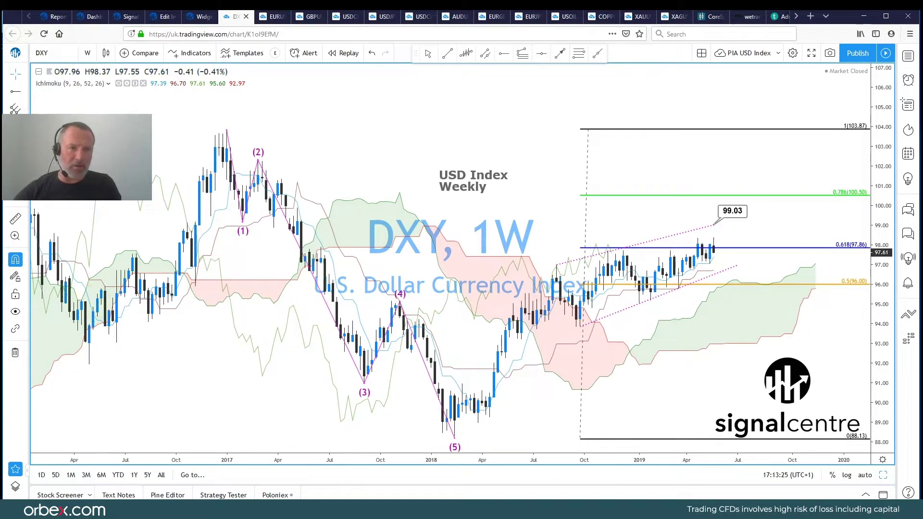
# Measure the span on the weekly DXY chart from the 20 May '19 candle back to 13 Aug '18, beneath the rising channel.
pyautogui.keyDown('shift'); pyautogui.click(712, 312); pyautogui.keyUp('shift')
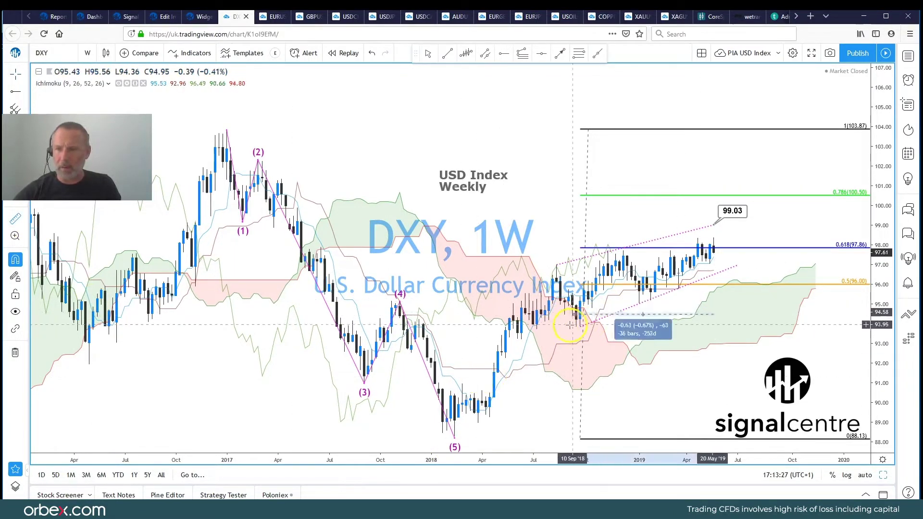
pyautogui.click(558, 327)
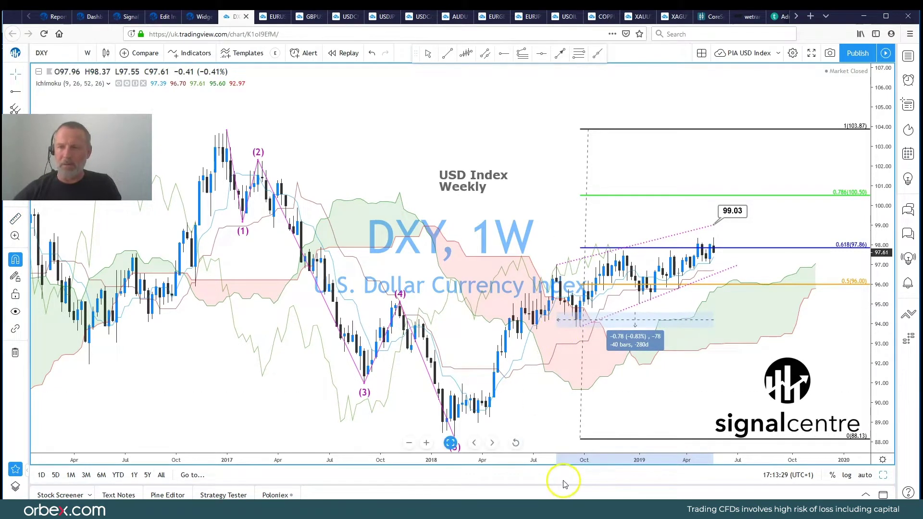
pyautogui.click(731, 272)
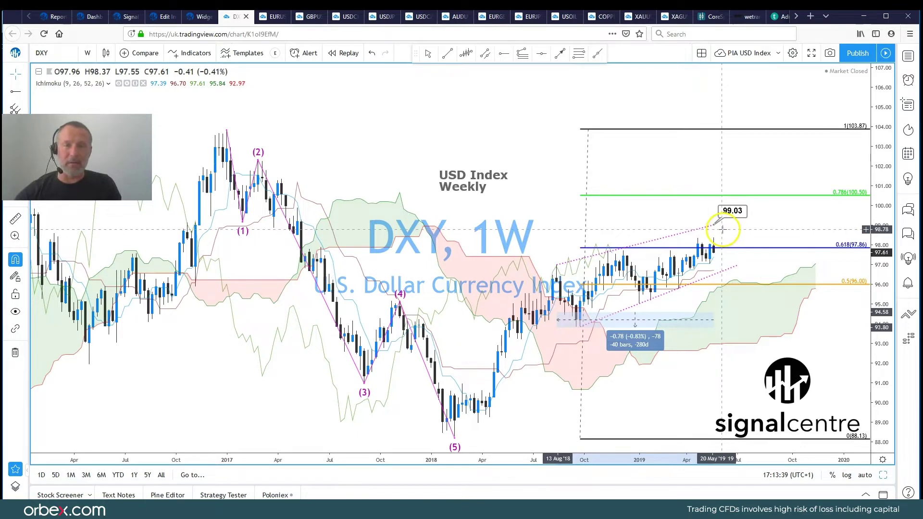
# Switch to the maximized daily DXY chart and examine the Bearish Outside Day candle against the blue trendlines and extension levels.
pyautogui.click(883, 475)
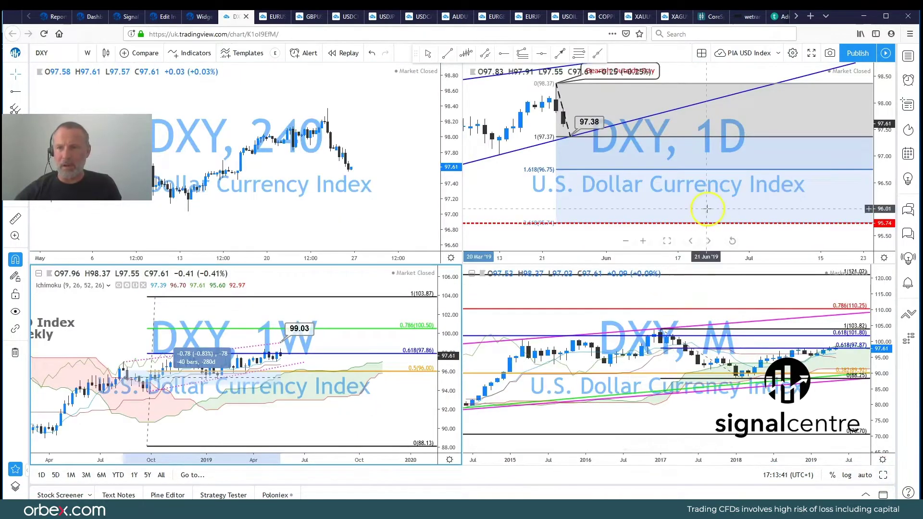
pyautogui.click(707, 209)
pyautogui.click(883, 474)
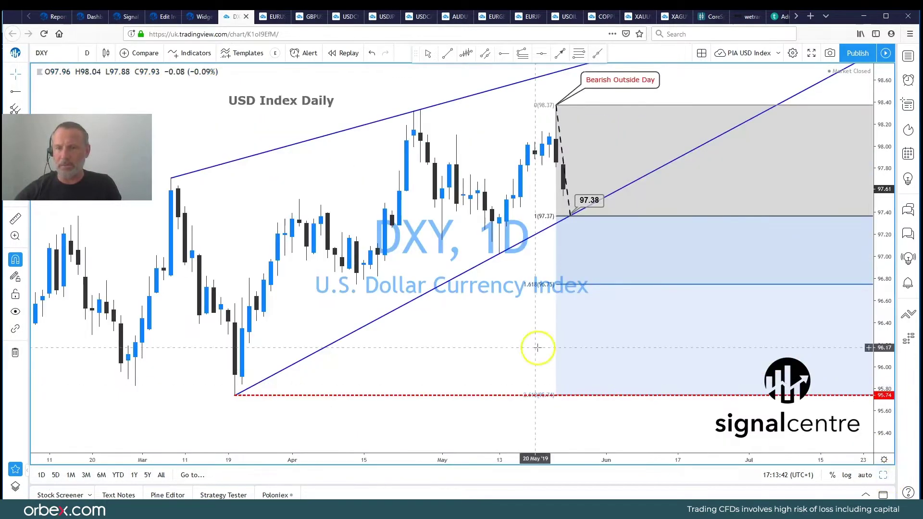
pyautogui.moveTo(350, 139); pyautogui.dragTo(402, 175)
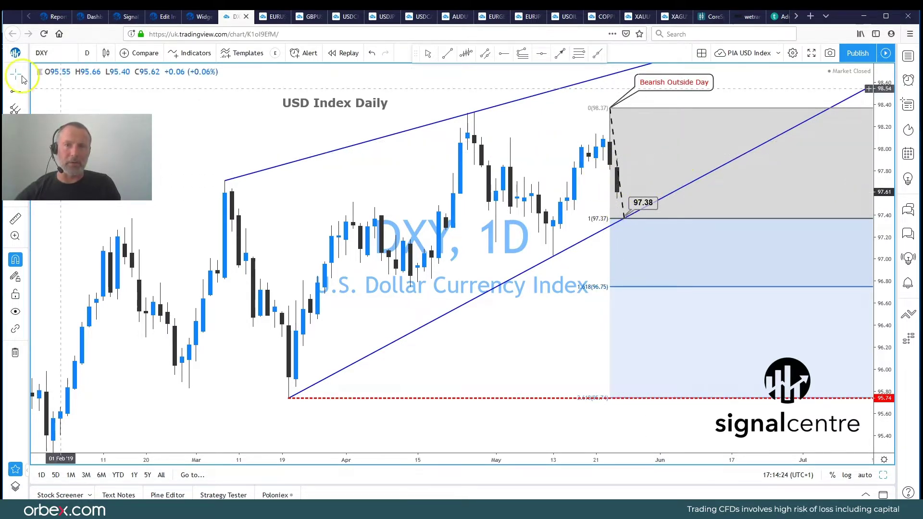
# Open the EURUSD chart layout and maximize the weekly chart to examine the ending wedge and price around the 0.618 retracement.
pyautogui.click(273, 18)
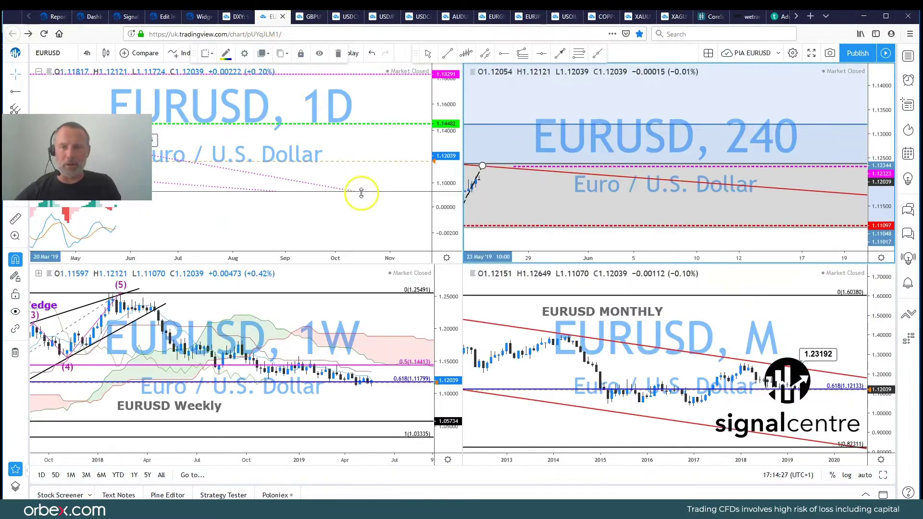
pyautogui.click(377, 169)
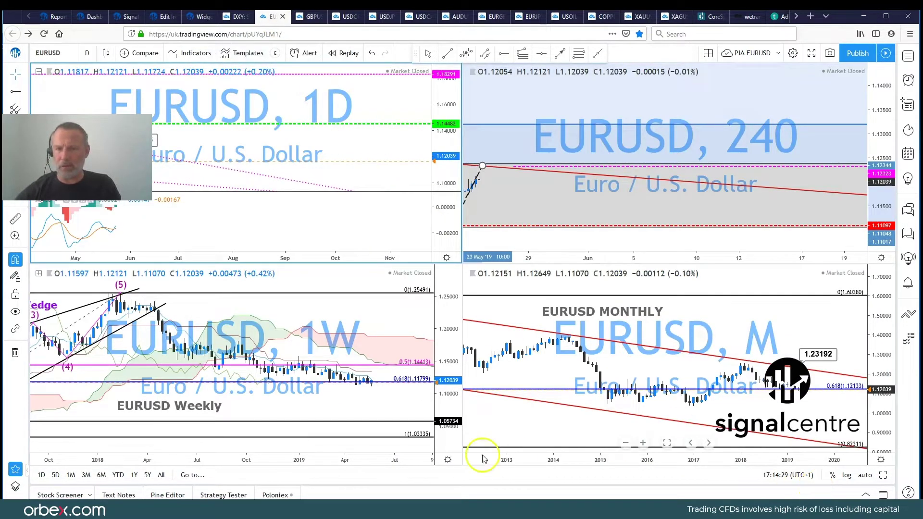
pyautogui.click(397, 412)
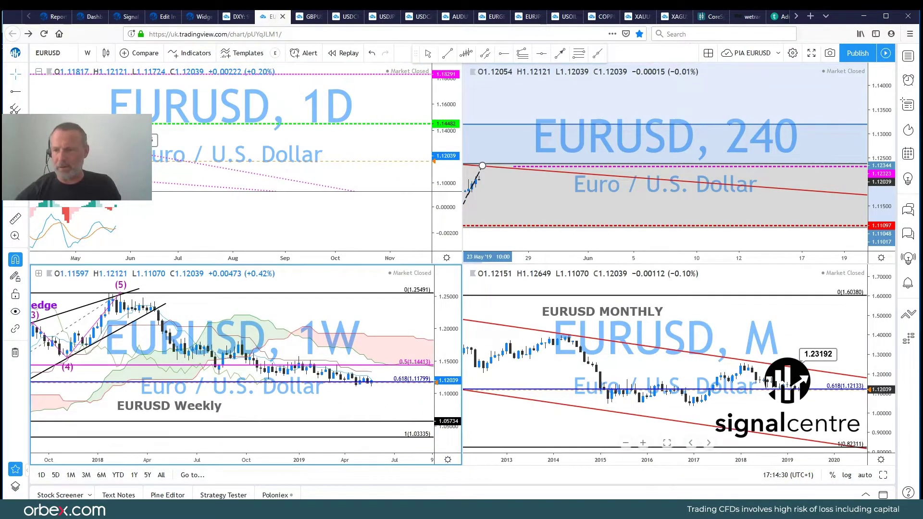
pyautogui.click(883, 475)
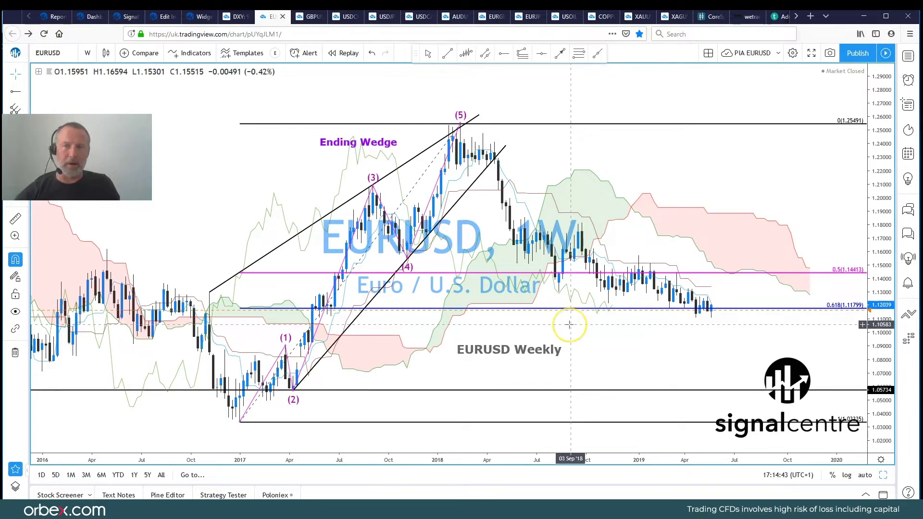
# Switch to the maximized EURUSD daily chart and examine the green converging trendlines around the 1.12243 label.
pyautogui.click(883, 478)
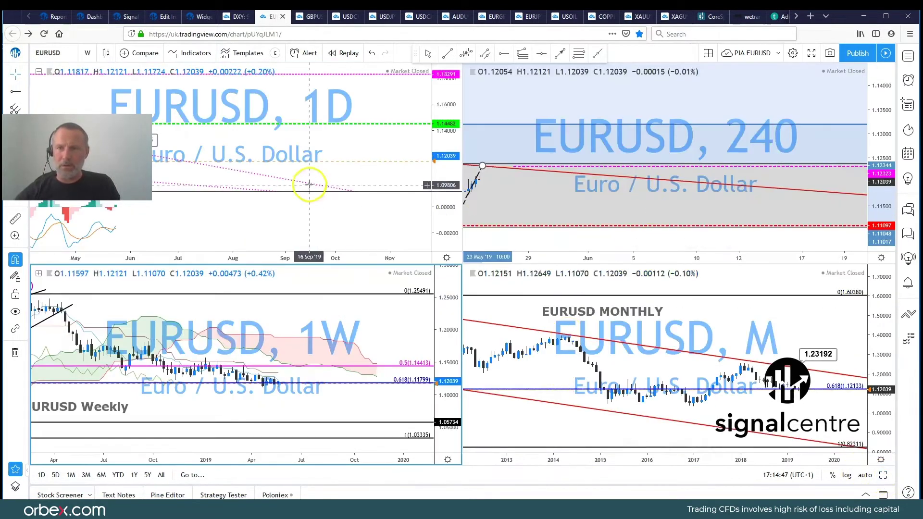
pyautogui.click(883, 475)
pyautogui.moveTo(594, 210); pyautogui.dragTo(653, 212)
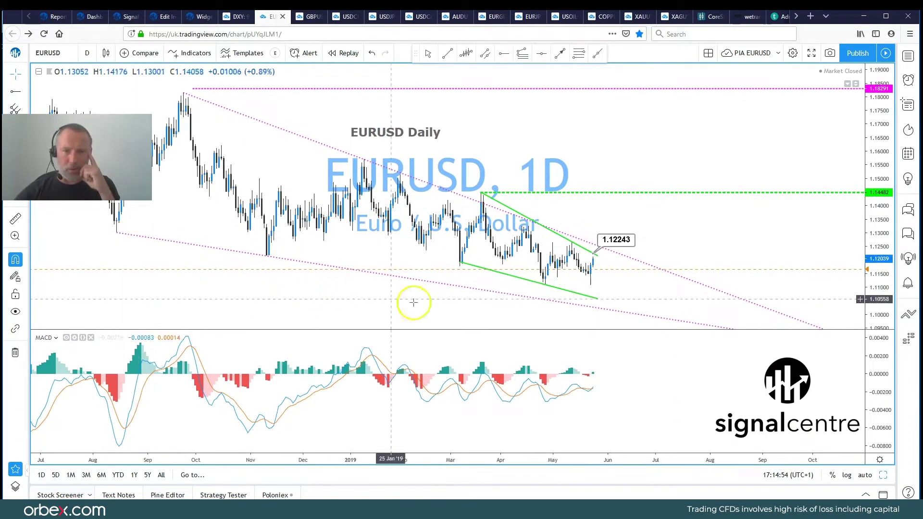
pyautogui.click(593, 253)
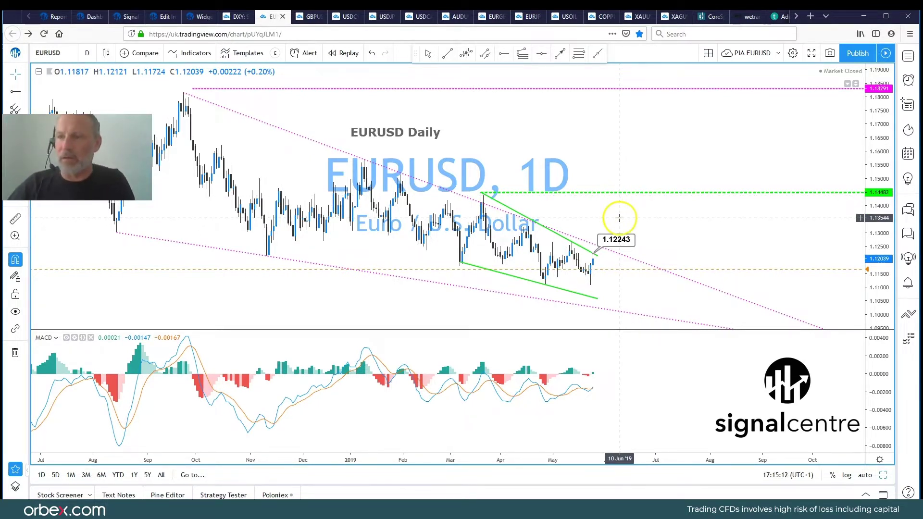
# Switch to the maximized EURUSD 240-minute chart and examine the red trendline and the 1.618 and 2.618 extension levels.
pyautogui.click(884, 476)
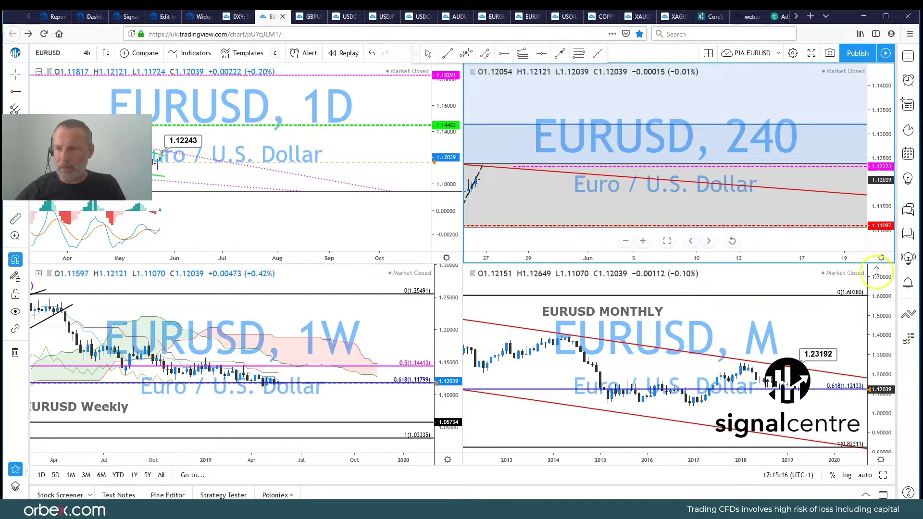
pyautogui.click(883, 476)
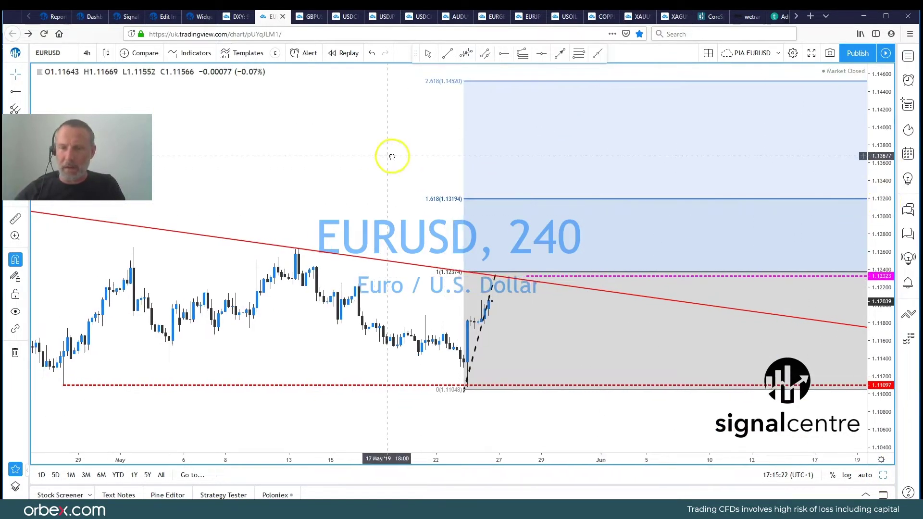
pyautogui.moveTo(393, 157); pyautogui.dragTo(427, 159)
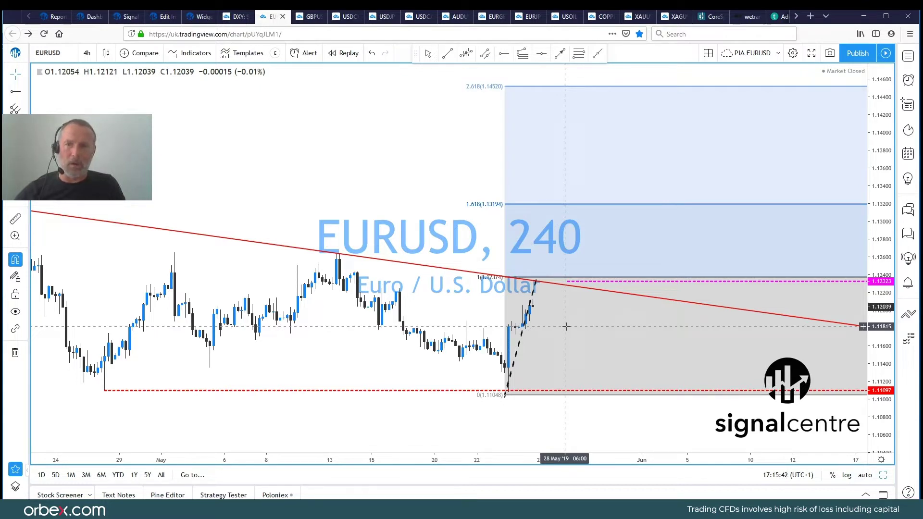
pyautogui.click(519, 207)
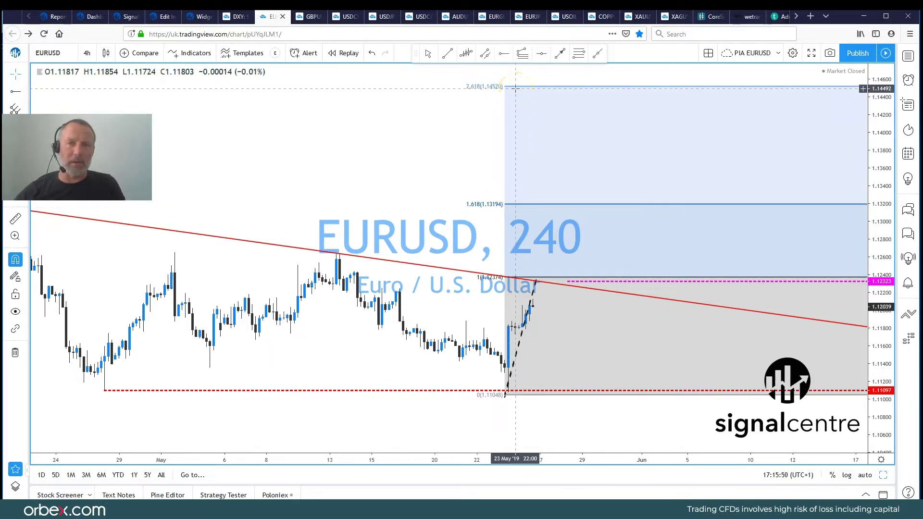
pyautogui.click(508, 111)
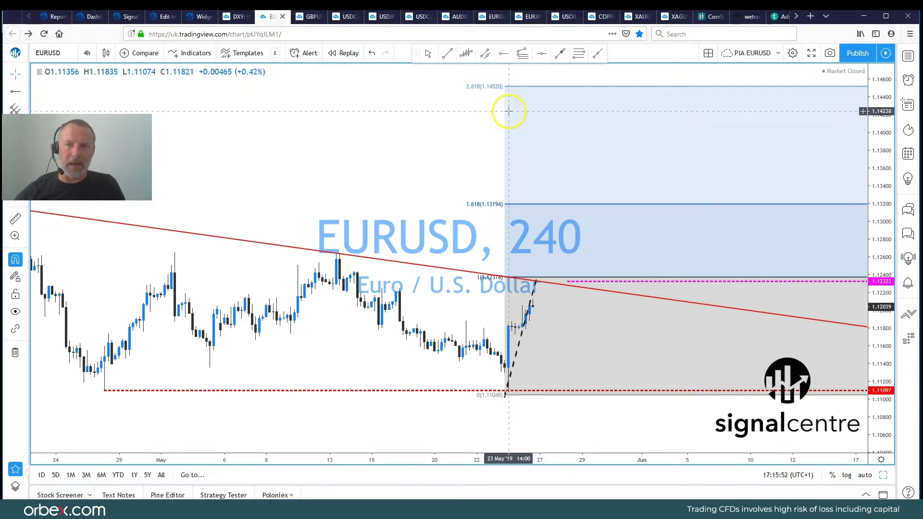
# Return to the four-chart layout and maximize the EURUSD daily chart again to check the trendline resistance.
pyautogui.click(883, 475)
pyautogui.click(282, 165)
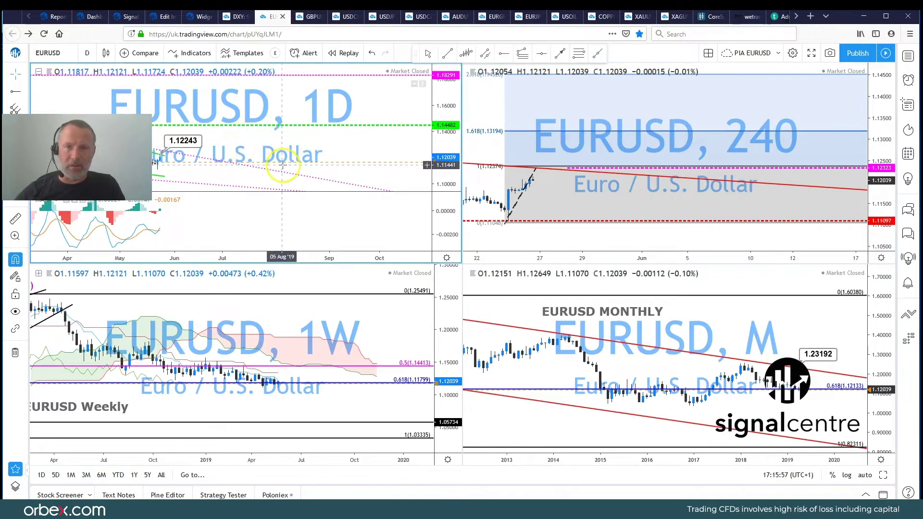
pyautogui.click(883, 475)
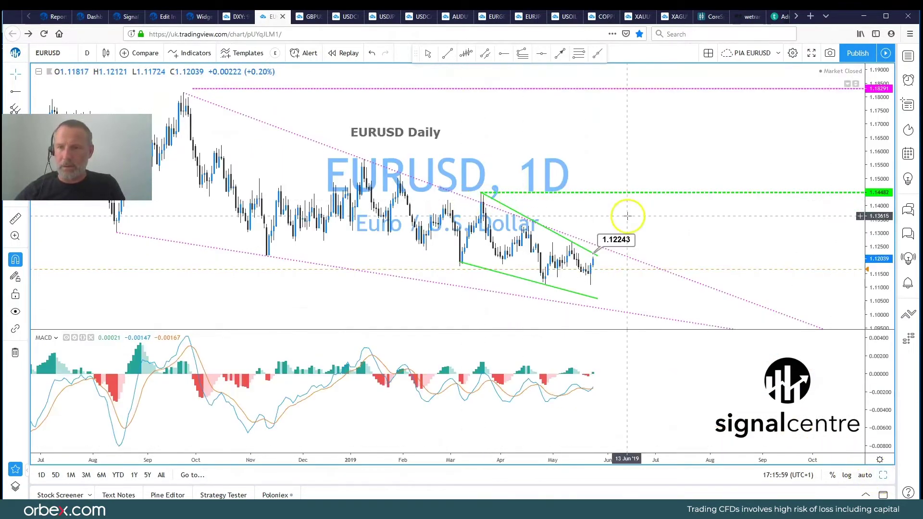
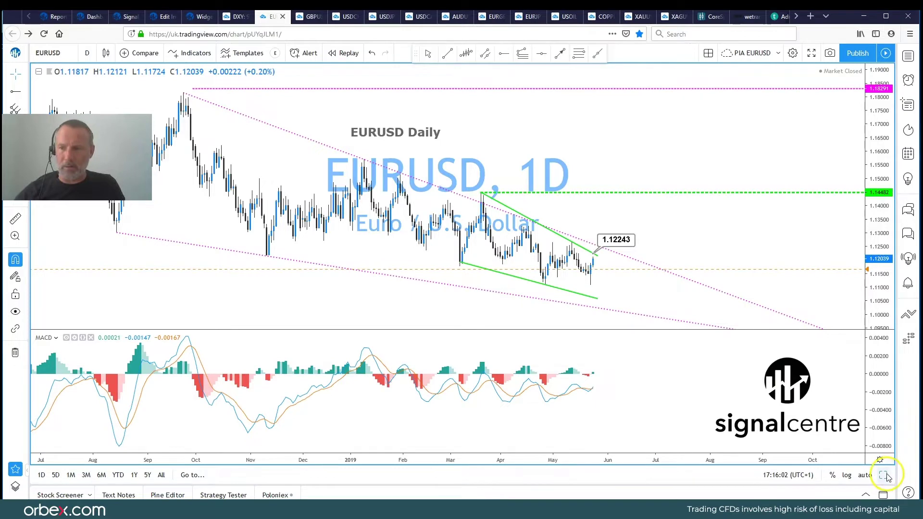
# Go back to the maximized EURUSD 240-minute chart and review price at the descending red trendline and the extension zone above it.
pyautogui.hotkey('alt', 'Return')
pyautogui.click(552, 181)
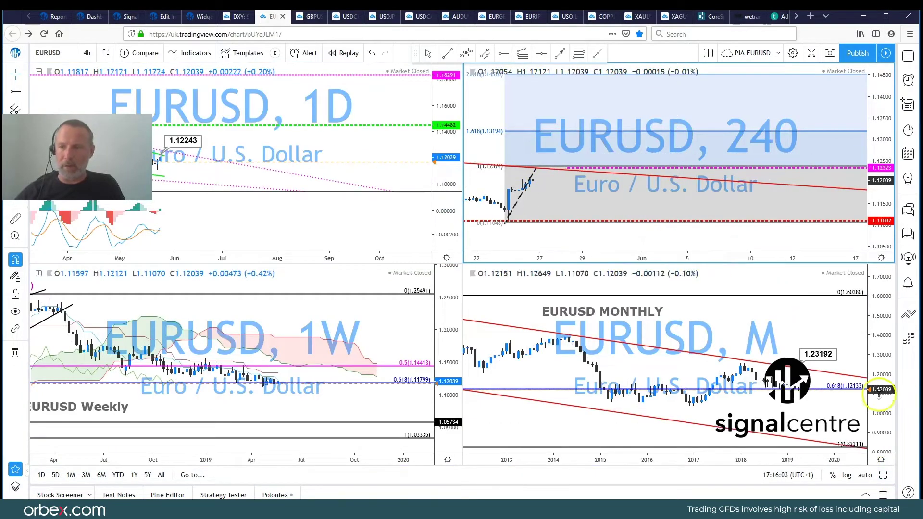
pyautogui.click(883, 475)
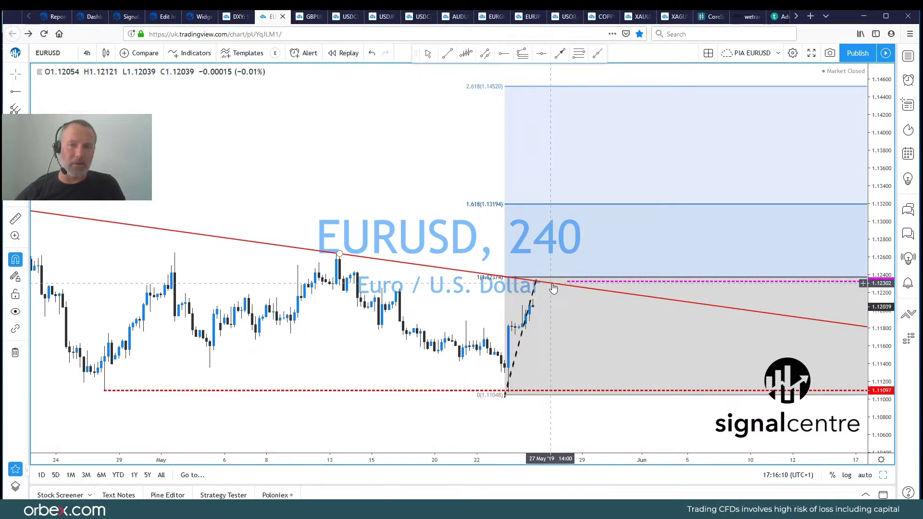
pyautogui.click(575, 338)
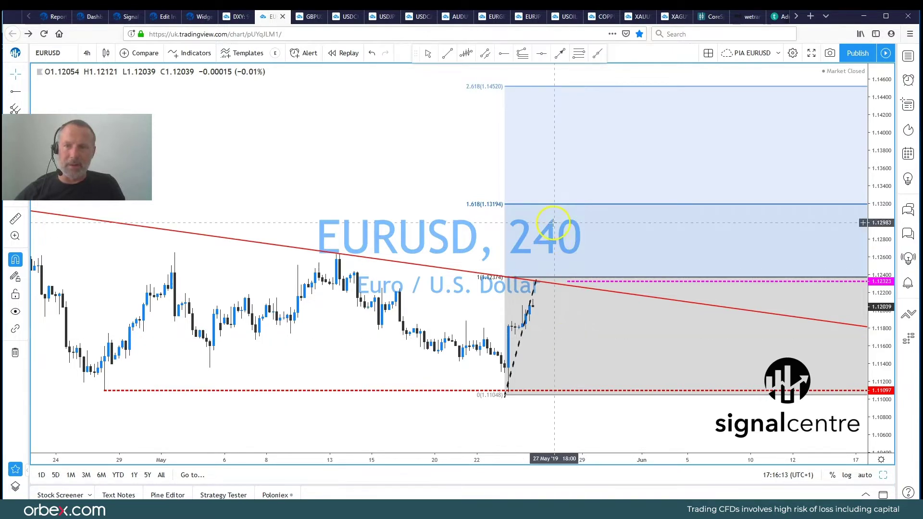
pyautogui.click(600, 108)
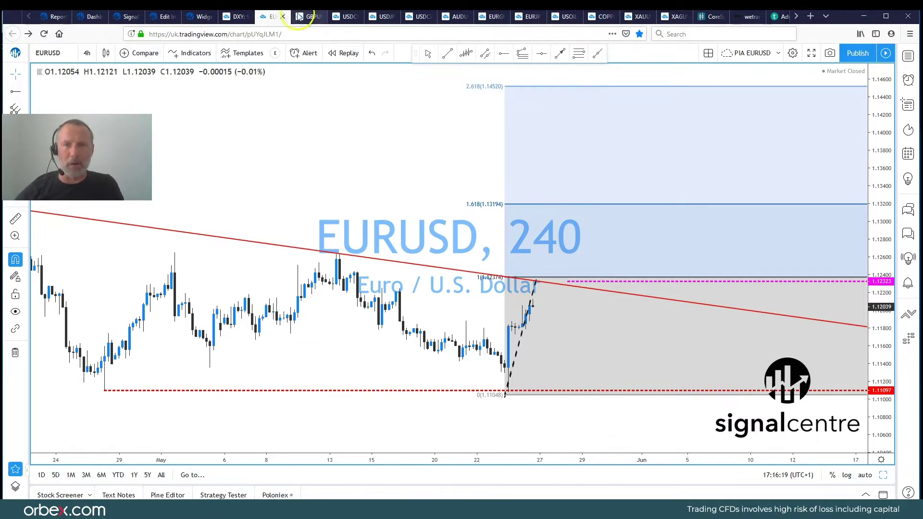
# Open the GBPUSD chart layout and maximize the monthly chart to examine the Bullish Outside Month and the descending blue trendline.
pyautogui.click(311, 18)
pyautogui.click(577, 380)
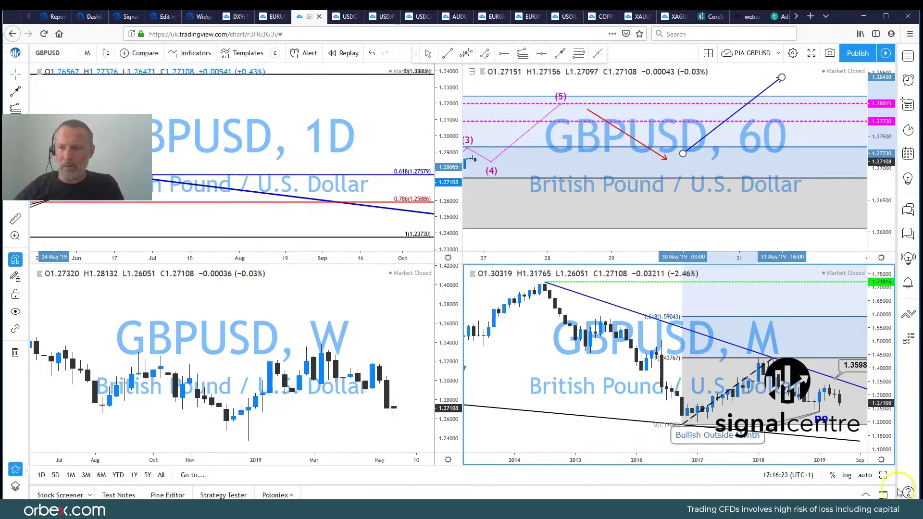
pyautogui.click(883, 475)
pyautogui.moveTo(475, 337); pyautogui.dragTo(284, 303)
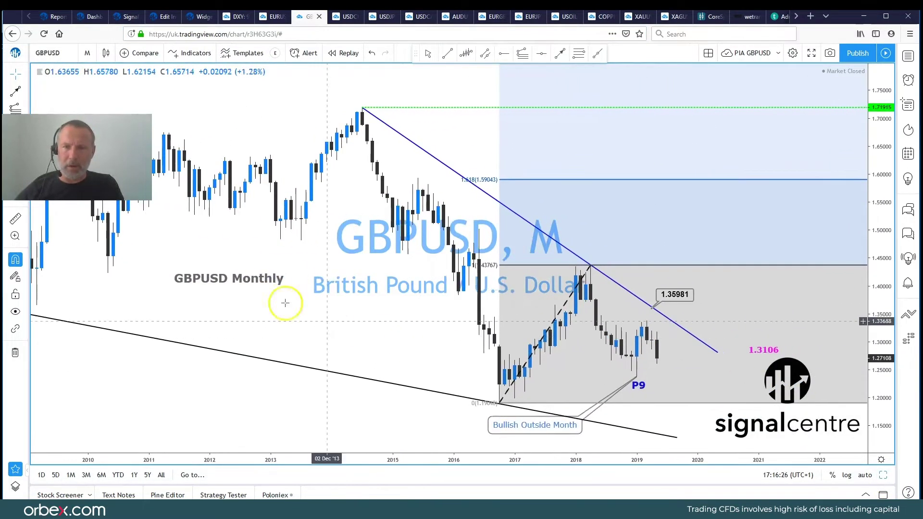
pyautogui.click(638, 375)
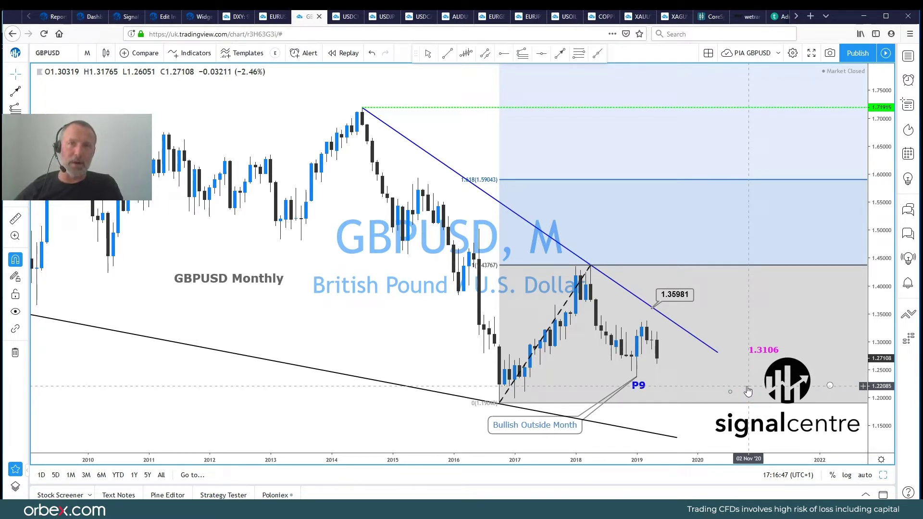
# Switch to the maximized GBPUSD daily chart and examine the Morning Doji Star near the 0.786 retracement.
pyautogui.click(883, 475)
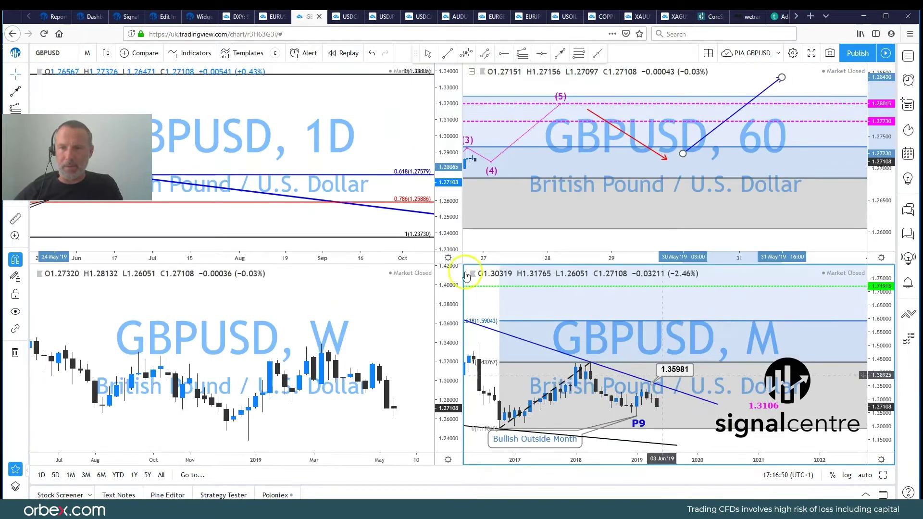
pyautogui.click(367, 158)
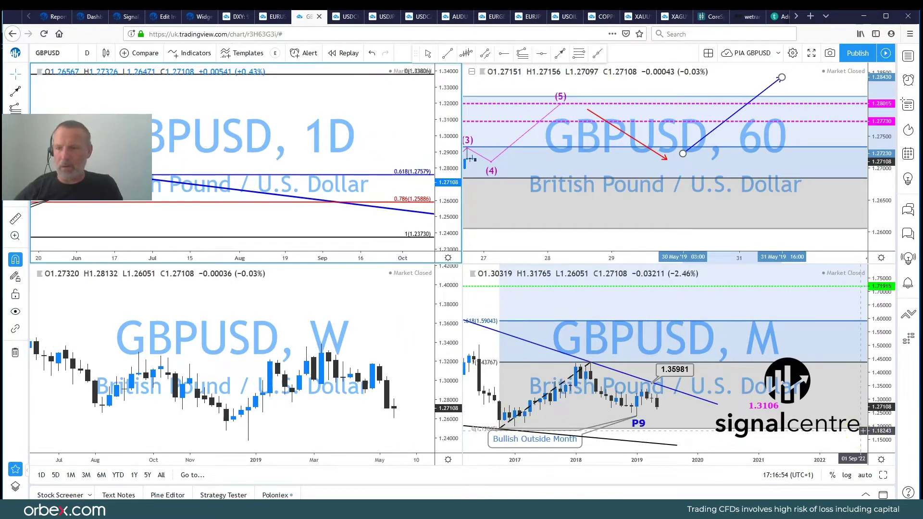
pyautogui.click(883, 475)
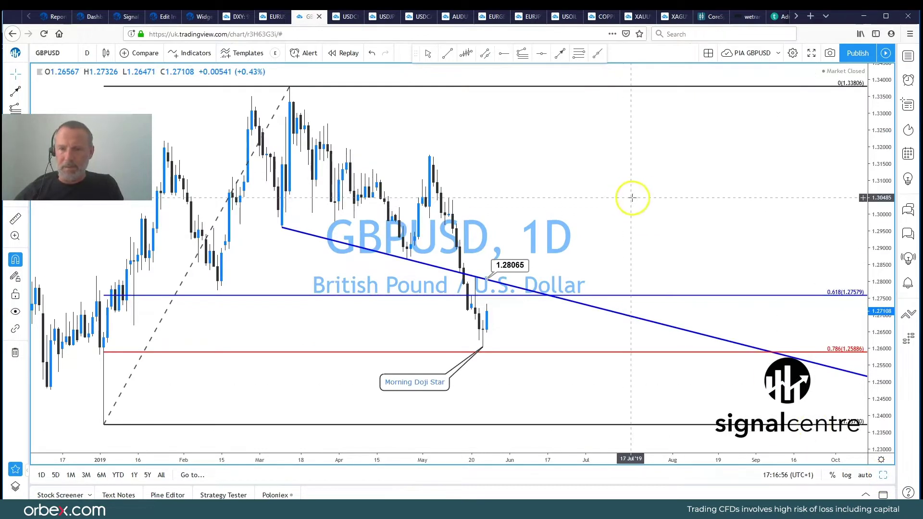
pyautogui.moveTo(632, 197); pyautogui.dragTo(703, 196)
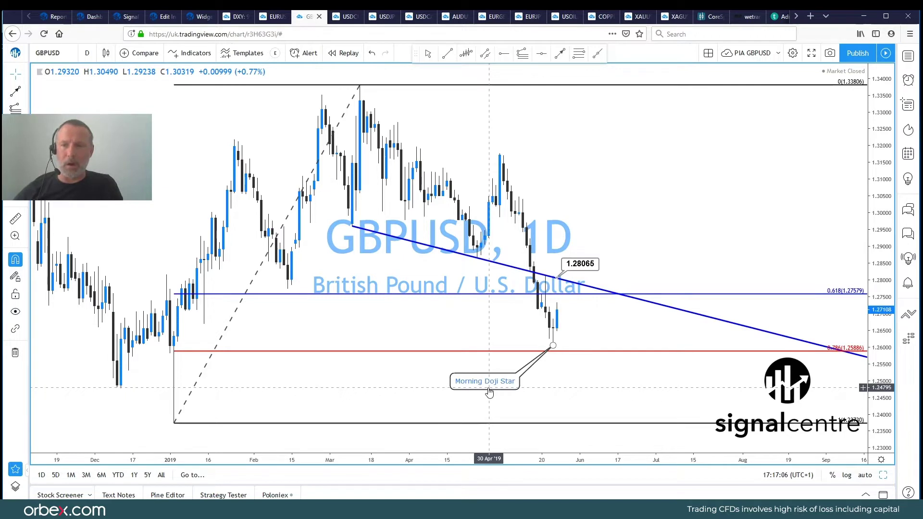
# Compare the latest GBPUSD daily candles with the descending blue trendline and the 0.618 retracement above them.
pyautogui.click(553, 367)
pyautogui.click(560, 277)
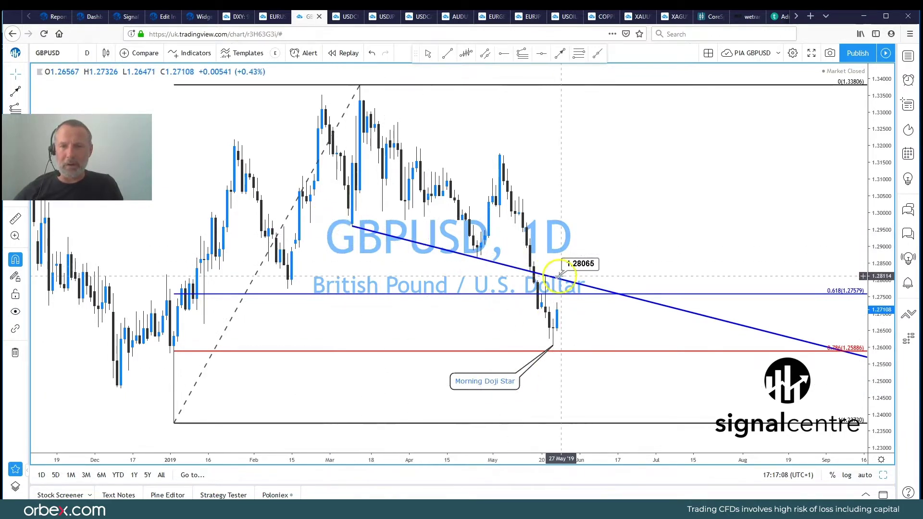
pyautogui.click(599, 277)
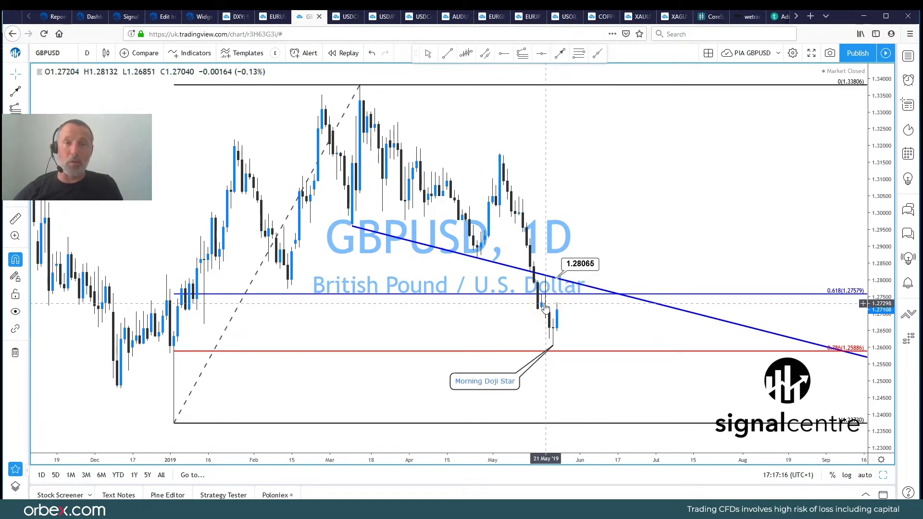
# Switch to the maximized GBPUSD 60-minute chart and examine the five-wave count up to wave (4).
pyautogui.click(883, 474)
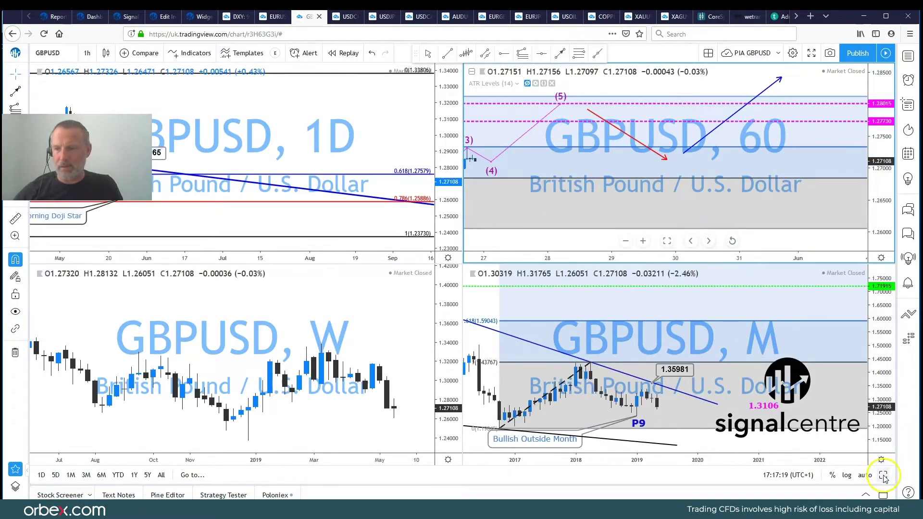
pyautogui.click(883, 475)
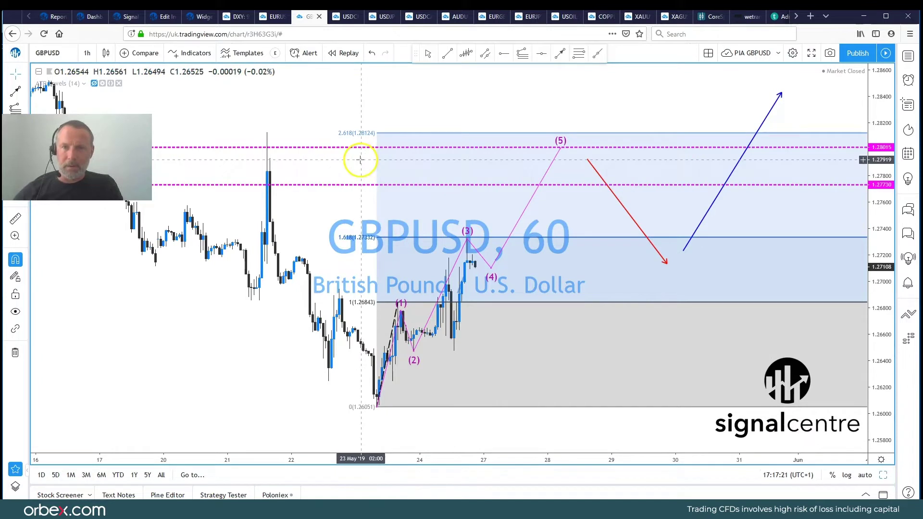
pyautogui.moveTo(366, 159); pyautogui.dragTo(386, 160)
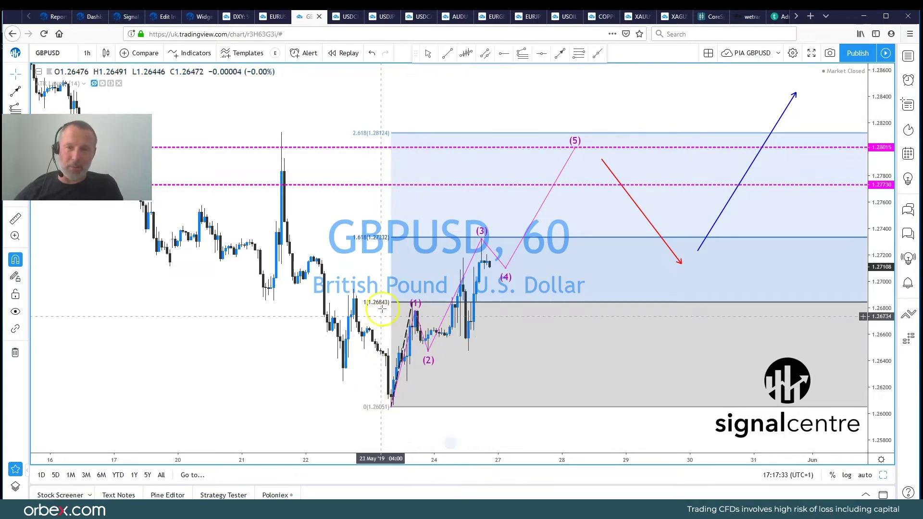
pyautogui.click(507, 269)
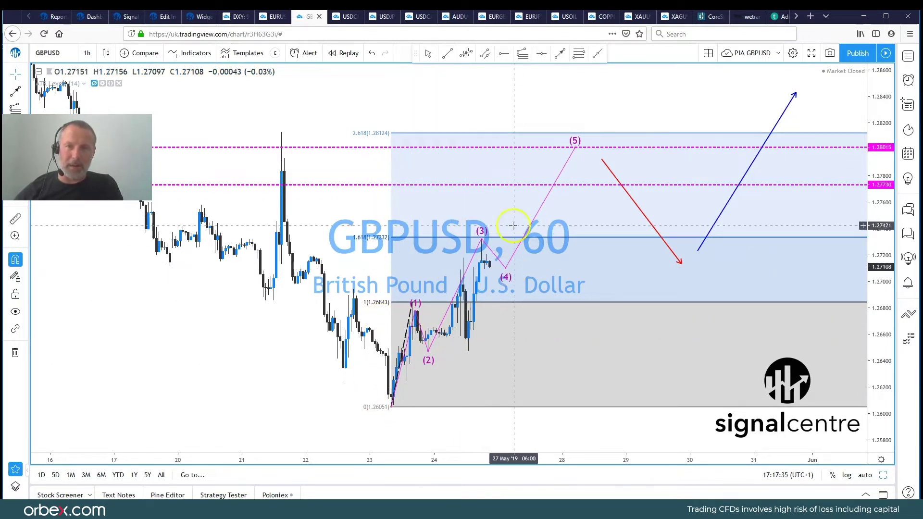
# Examine the 2.618 extension, the wave (5) target and the projected red pullback and blue rally arrows on the GBPUSD 60-minute chart.
pyautogui.click(423, 133)
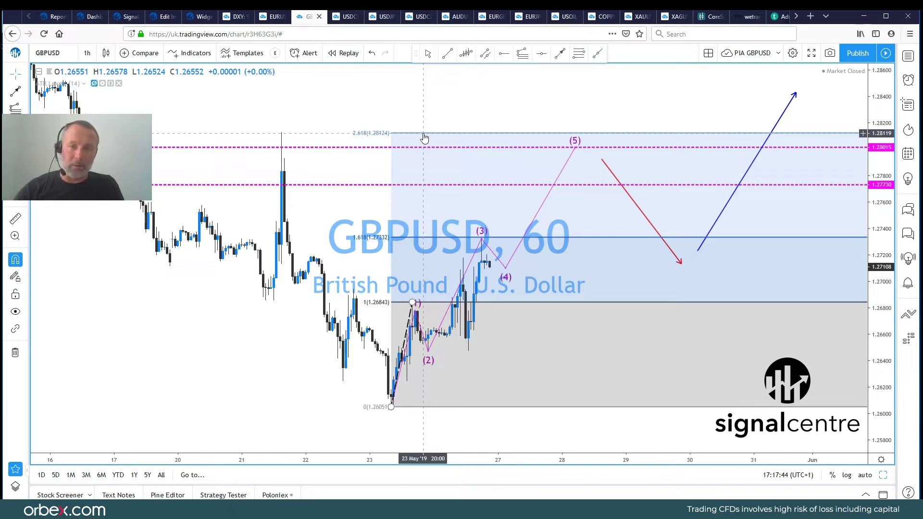
pyautogui.click(560, 195)
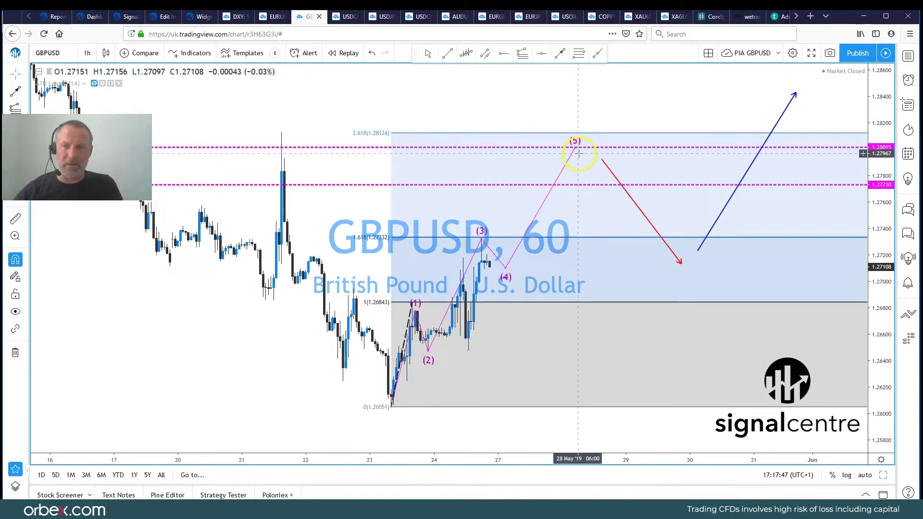
pyautogui.moveTo(275, 328); pyautogui.dragTo(309, 329)
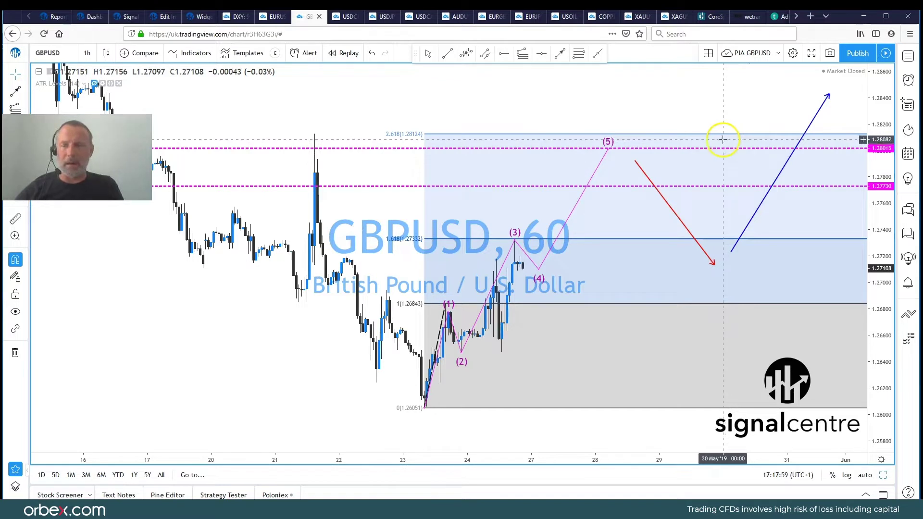
pyautogui.click(539, 267)
pyautogui.click(705, 272)
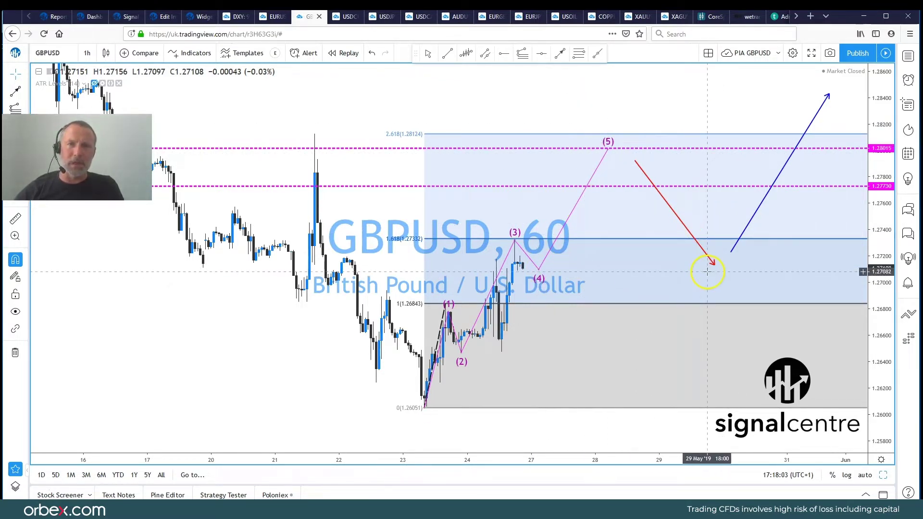
# Open the USDCHF chart layout and maximize the weekly chart to examine the Bearish Outside Candle and the converging green trendlines.
pyautogui.click(348, 20)
pyautogui.click(367, 154)
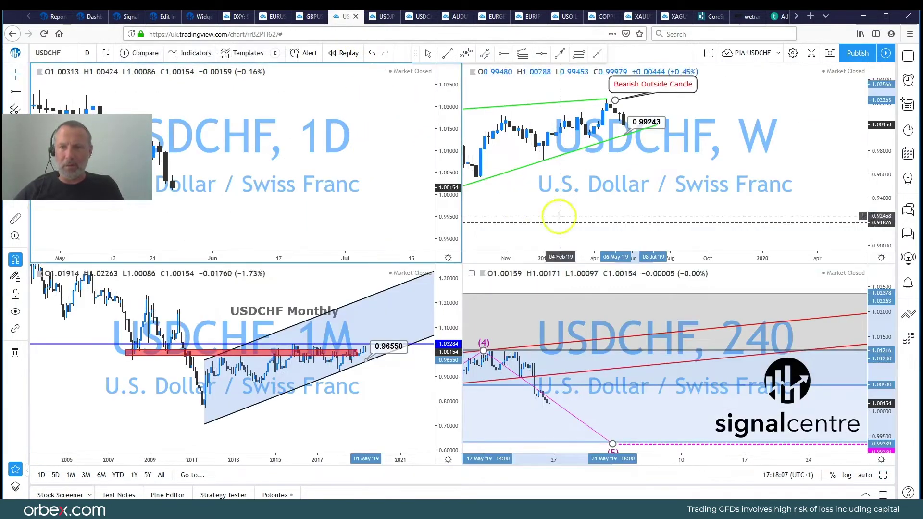
pyautogui.click(808, 208)
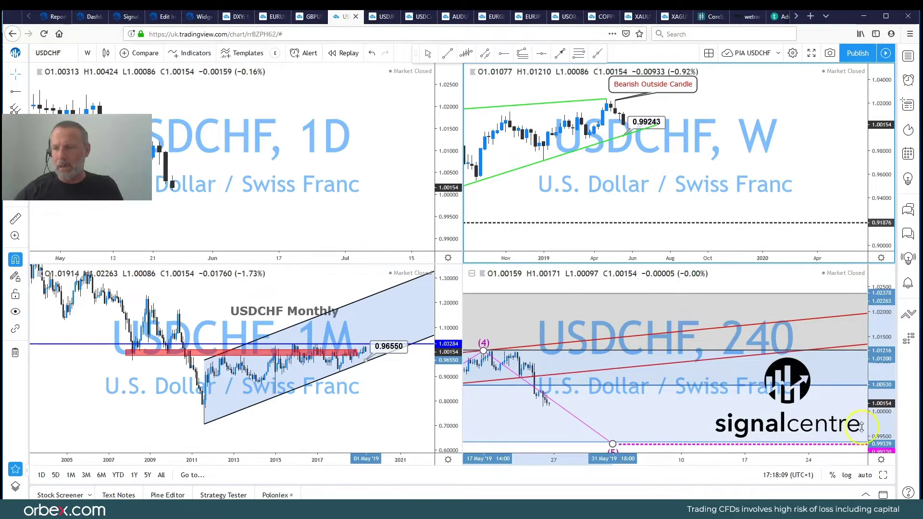
pyautogui.click(883, 476)
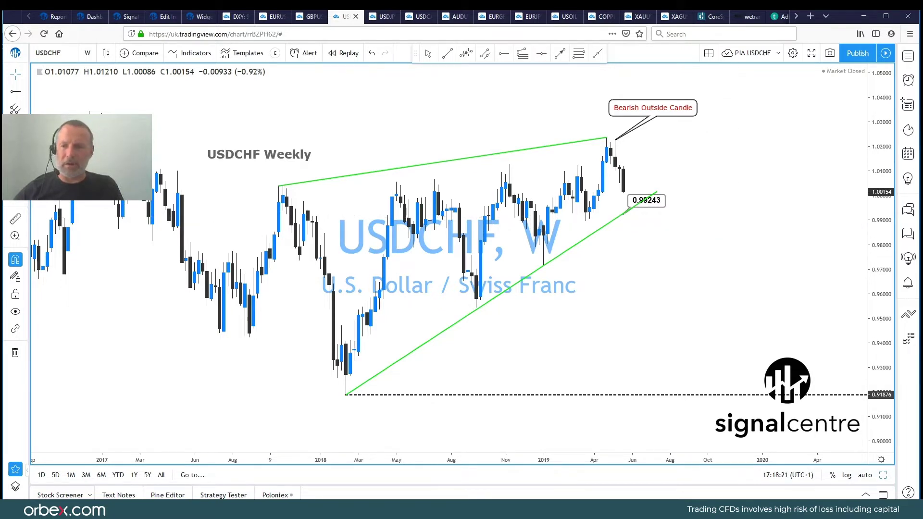
# Switch to the maximized USDCHF 240-minute chart and examine the red channel and the wave (5) target near the 2.618 extension.
pyautogui.click(882, 475)
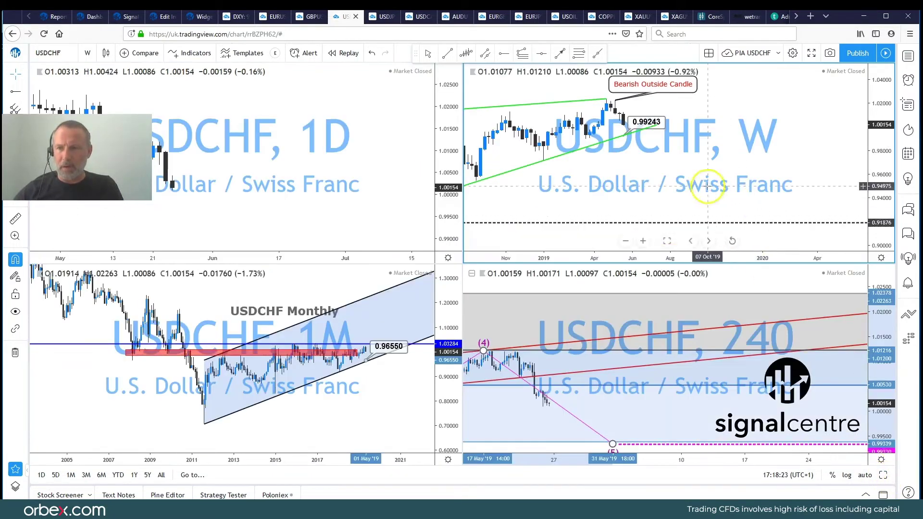
pyautogui.click(660, 294)
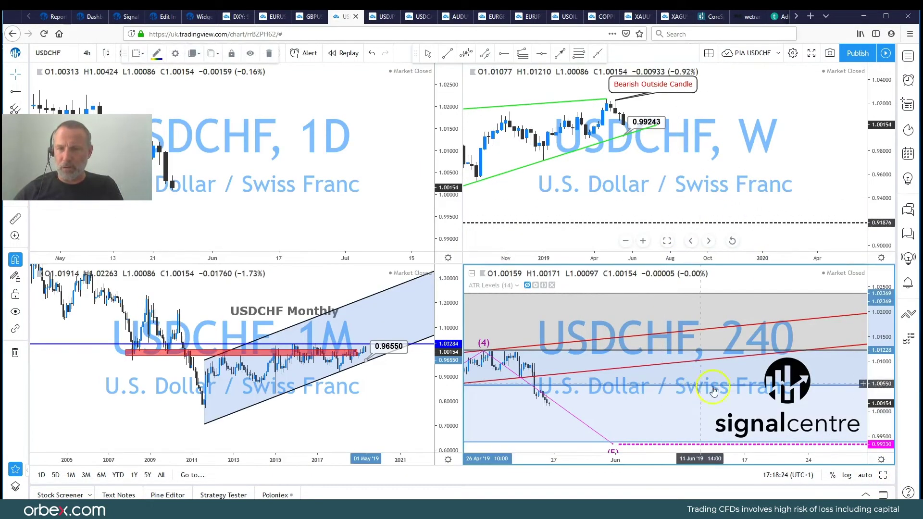
pyautogui.click(883, 474)
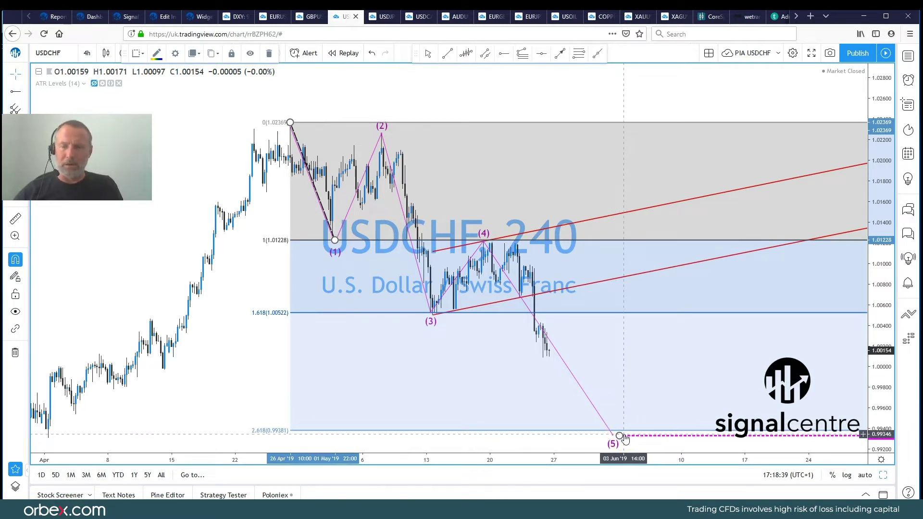
pyautogui.click(487, 308)
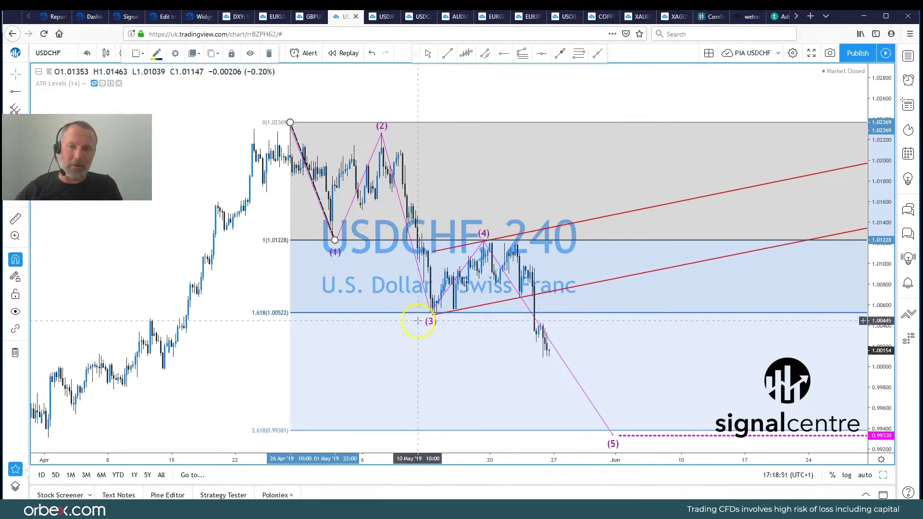
pyautogui.moveTo(556, 426)
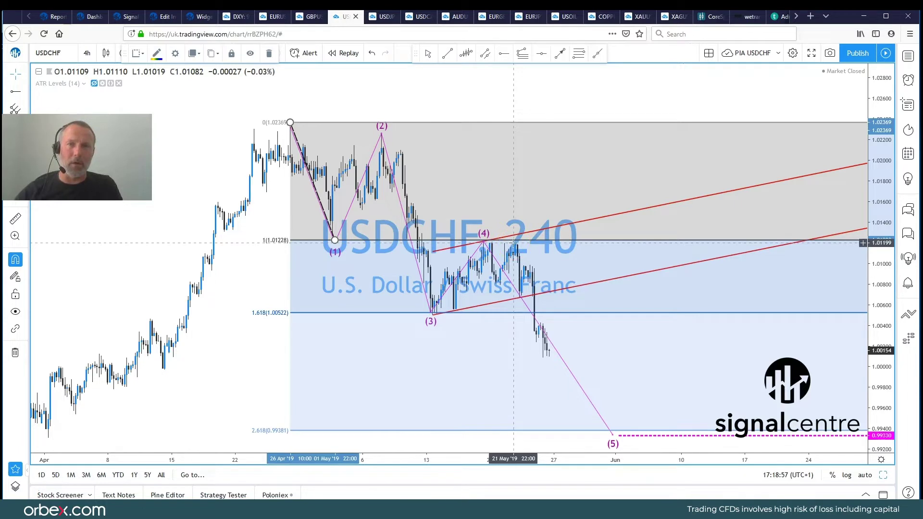
# Open the USDJPY chart layout and maximize the weekly chart to examine the triangle formation and the Bearish Outside Week.
pyautogui.click(386, 17)
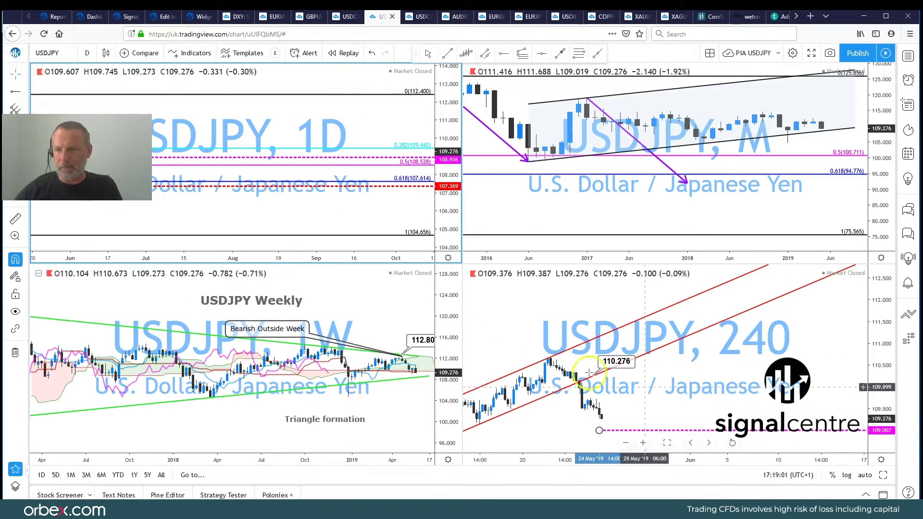
pyautogui.click(414, 339)
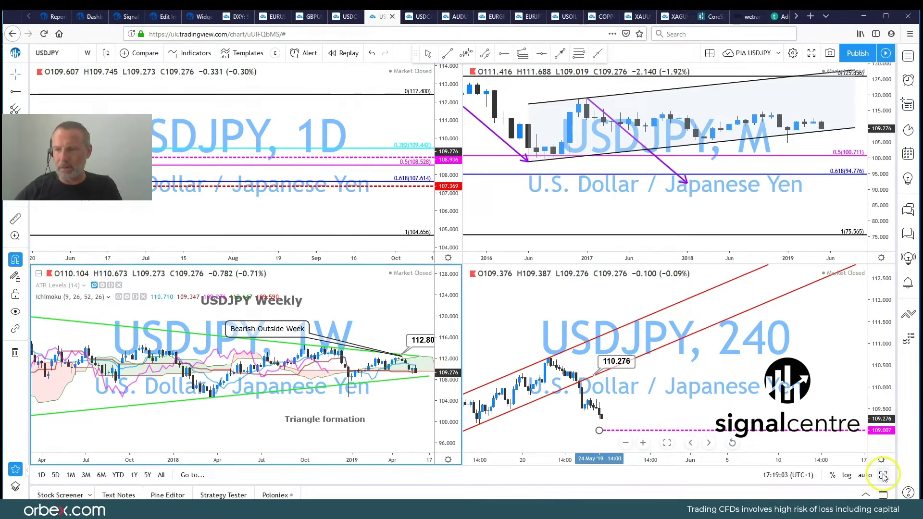
pyautogui.click(883, 475)
pyautogui.moveTo(669, 154); pyautogui.dragTo(628, 153)
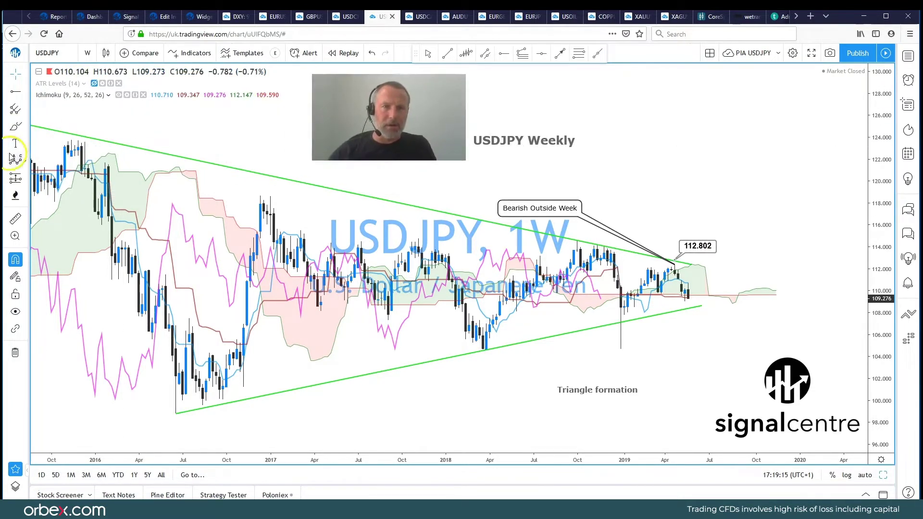
# Place a price label at 108.397 on the lower green triangle trendline, just beyond the latest USDJPY weekly candle.
pyautogui.click(23, 145)
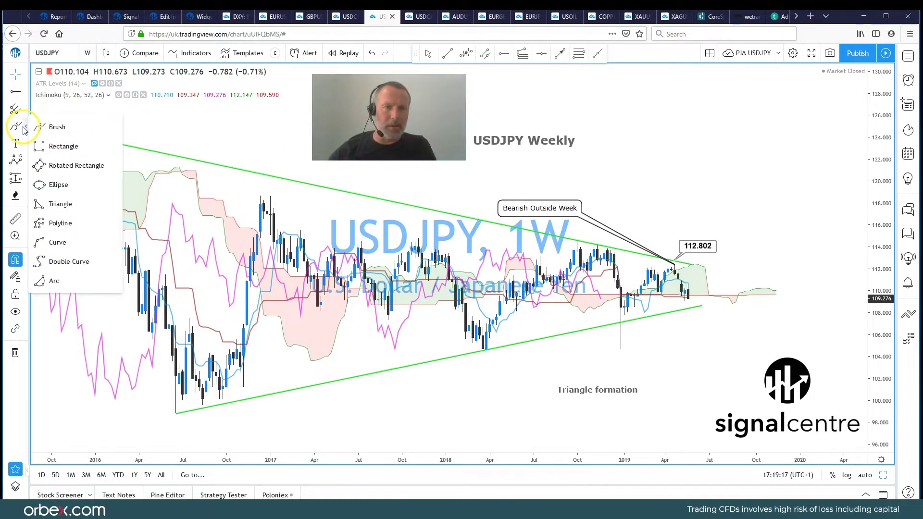
pyautogui.click(23, 145)
pyautogui.click(23, 145)
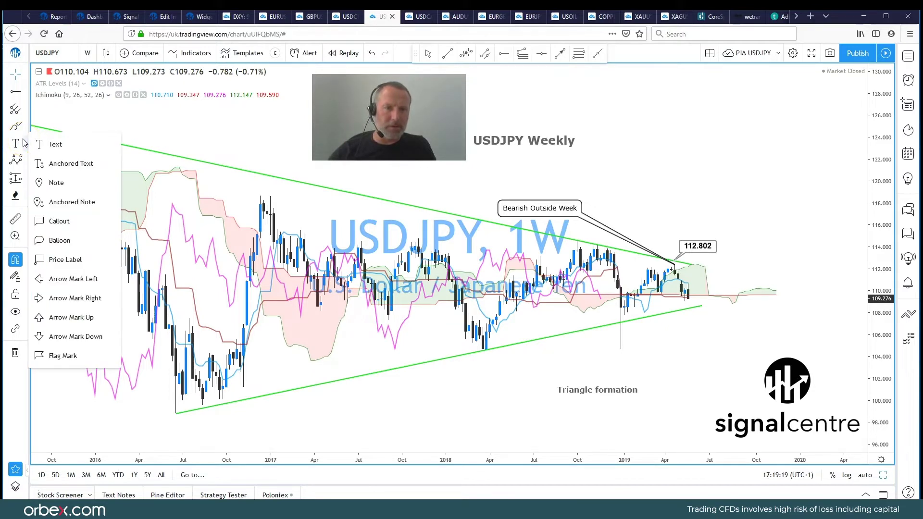
pyautogui.click(59, 221)
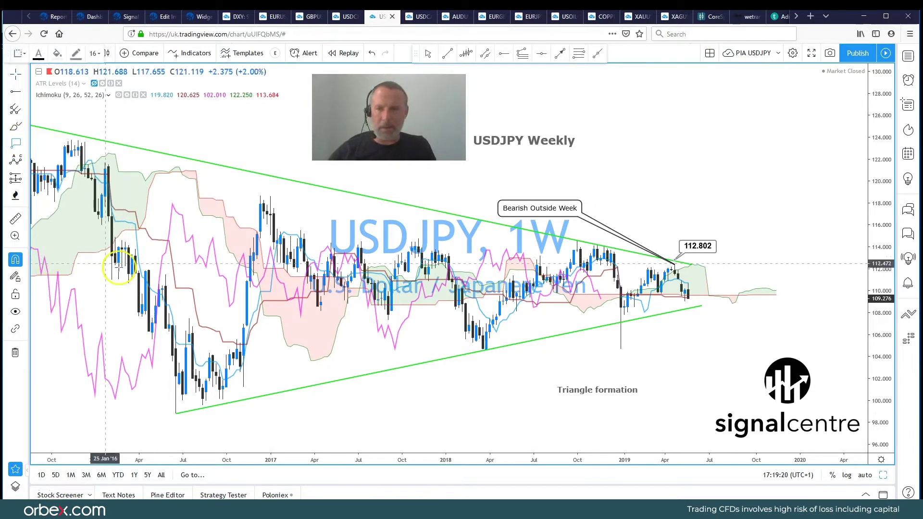
pyautogui.click(692, 308)
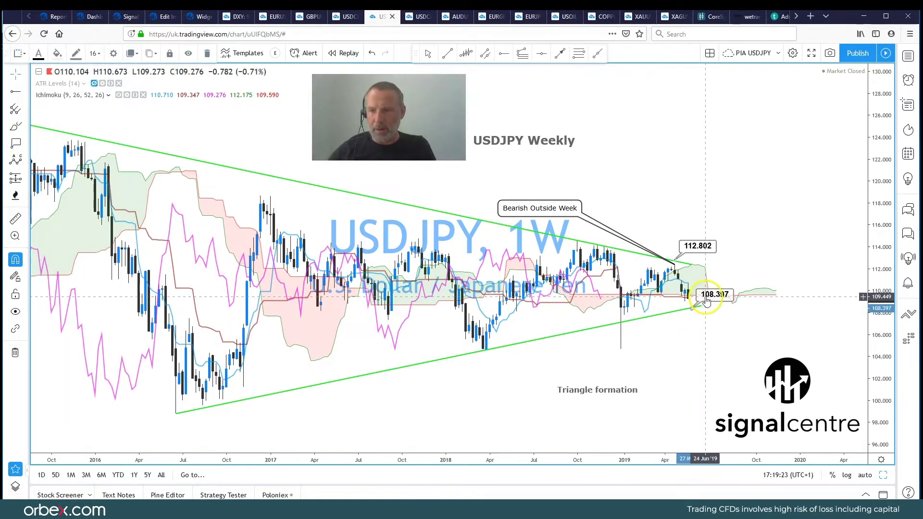
pyautogui.moveTo(705, 297); pyautogui.dragTo(705, 296)
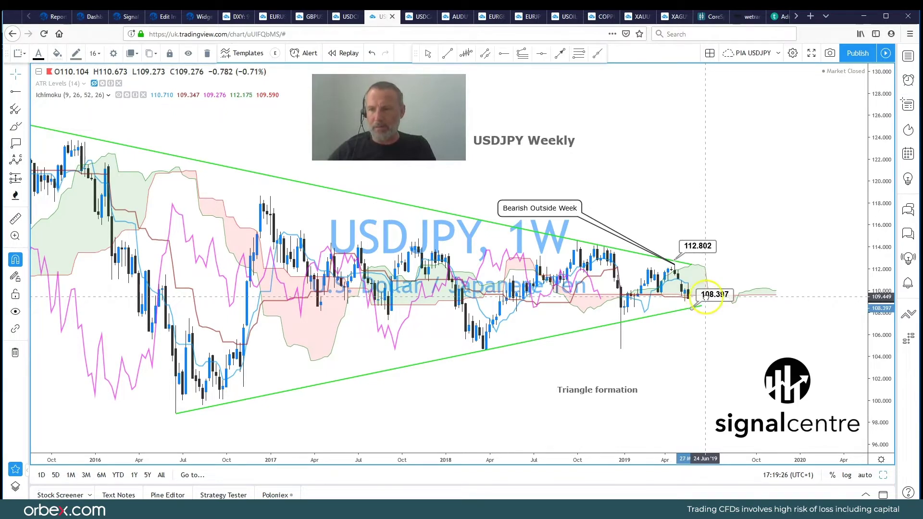
# Switch to the maximized USDJPY daily chart and examine the A-B-C correction and its wave (C) target below the 0.618 retracement.
pyautogui.click(884, 476)
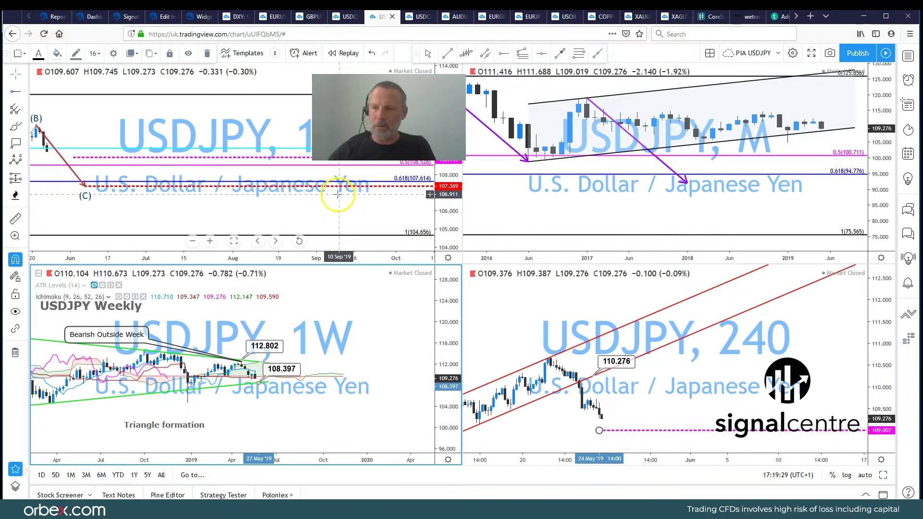
pyautogui.click(558, 310)
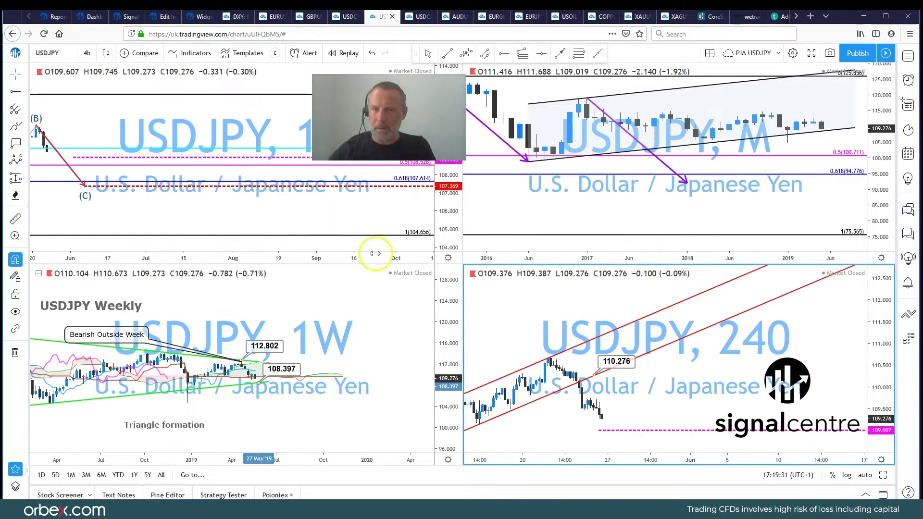
pyautogui.click(381, 222)
pyautogui.click(884, 475)
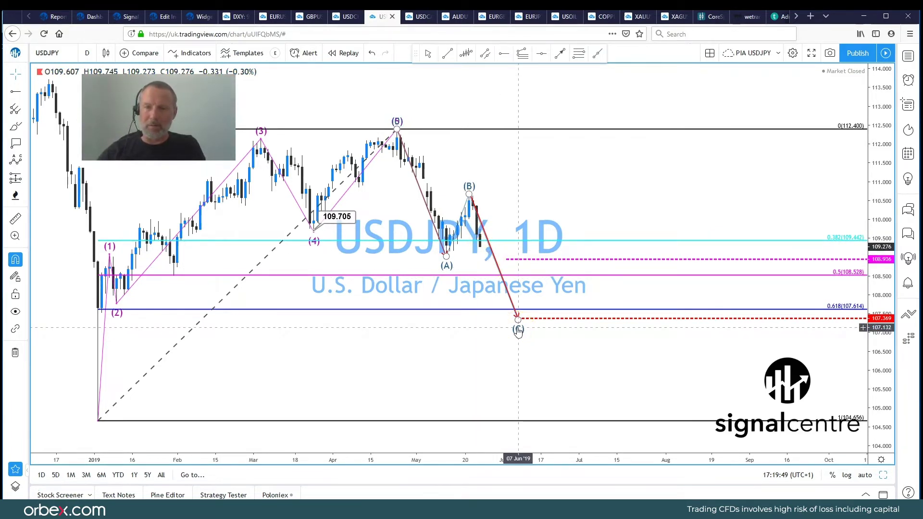
pyautogui.click(511, 309)
# Review the dashed magenta support level and the decline from wave (B) toward the 0.5 retracement on the USDJPY daily chart.
pyautogui.moveTo(546, 262); pyautogui.dragTo(537, 262)
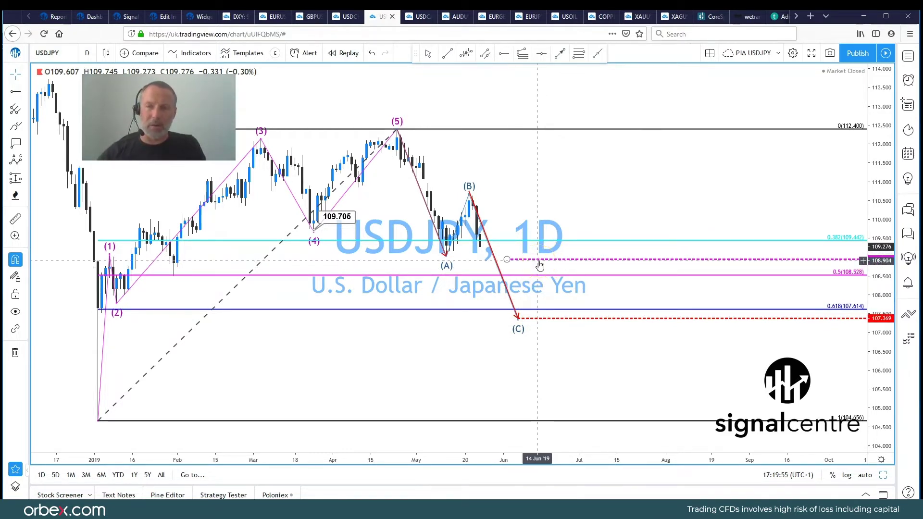
pyautogui.click(474, 195)
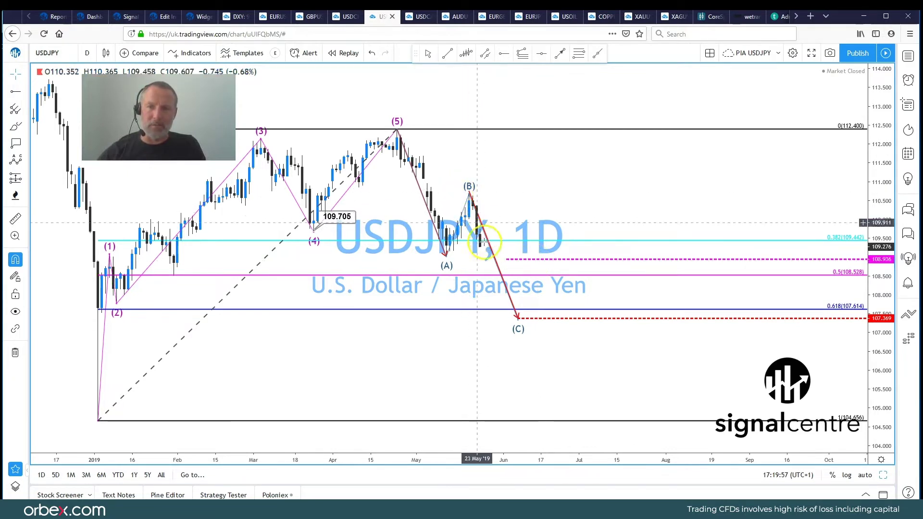
pyautogui.click(495, 276)
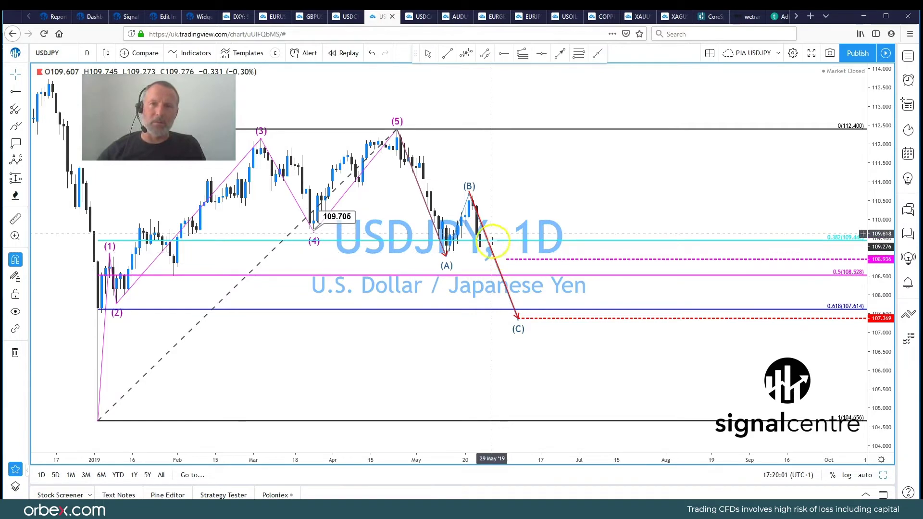
# Open the USDCAD chart layout to review the pair's trendlines and retracement levels.
pyautogui.click(425, 22)
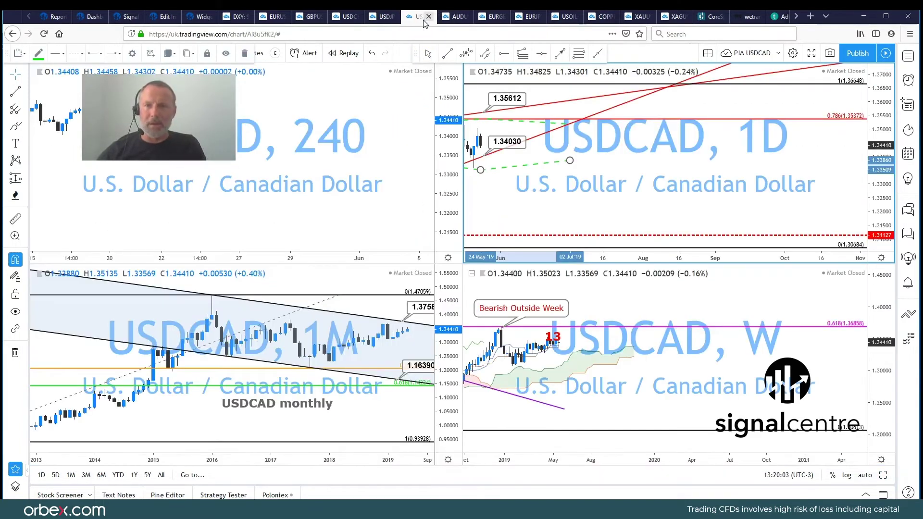
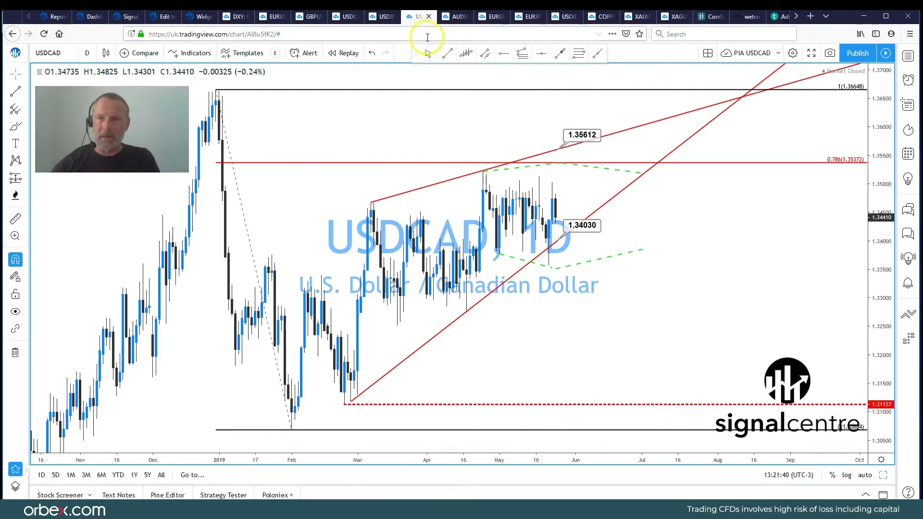
# Open the AUDUSD layout, maximize the daily chart and examine the descending channel and price action at the 0.786 retracement.
pyautogui.click(457, 17)
pyautogui.click(504, 240)
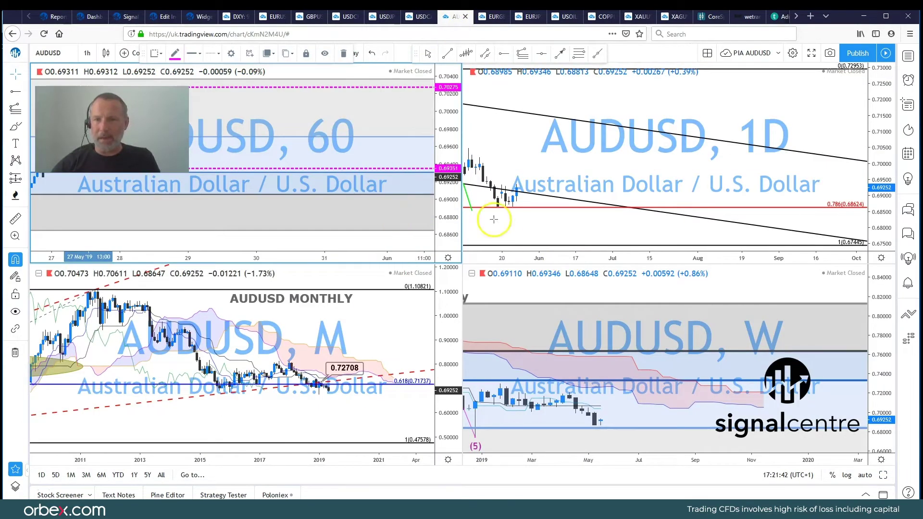
pyautogui.hotkey('alt', 'Return')
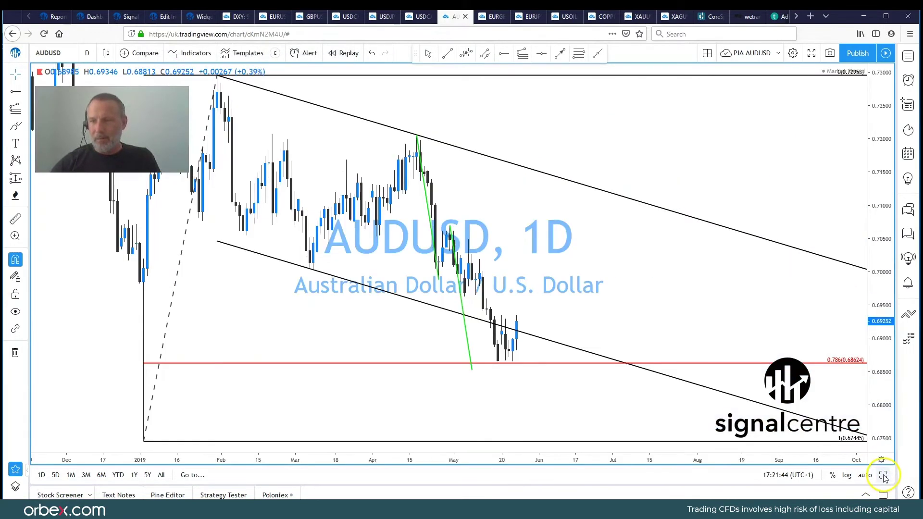
pyautogui.click(710, 309)
pyautogui.moveTo(694, 300); pyautogui.dragTo(766, 301)
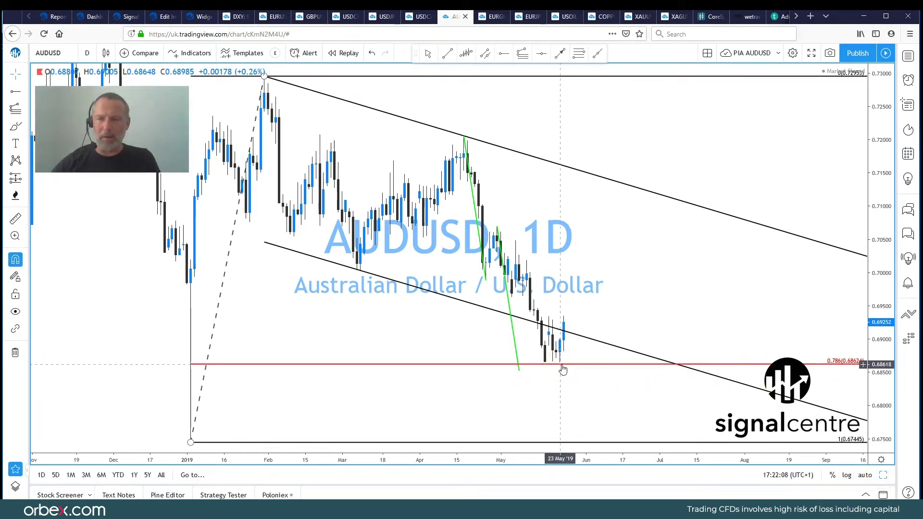
pyautogui.click(606, 367)
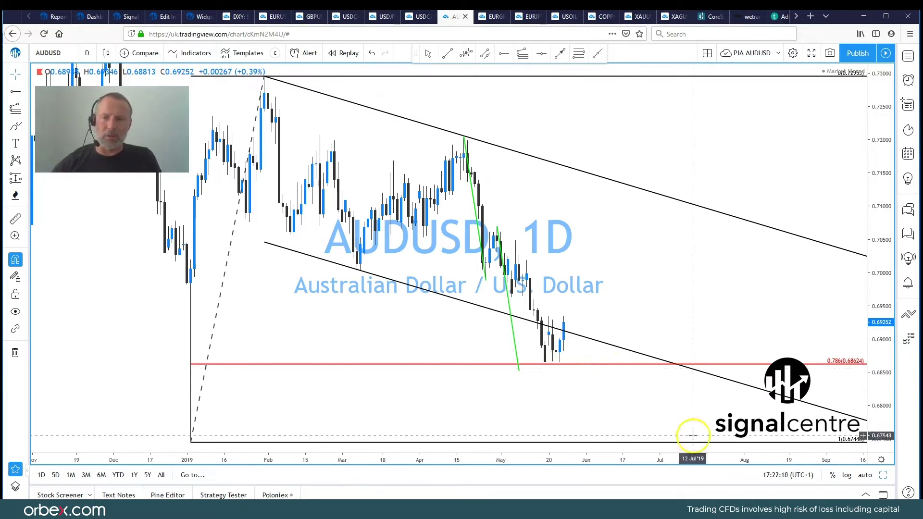
# Switch to the maximized AUDUSD hourly chart and review the Fibonacci extension levels and the dashed magenta price lines.
pyautogui.click(883, 475)
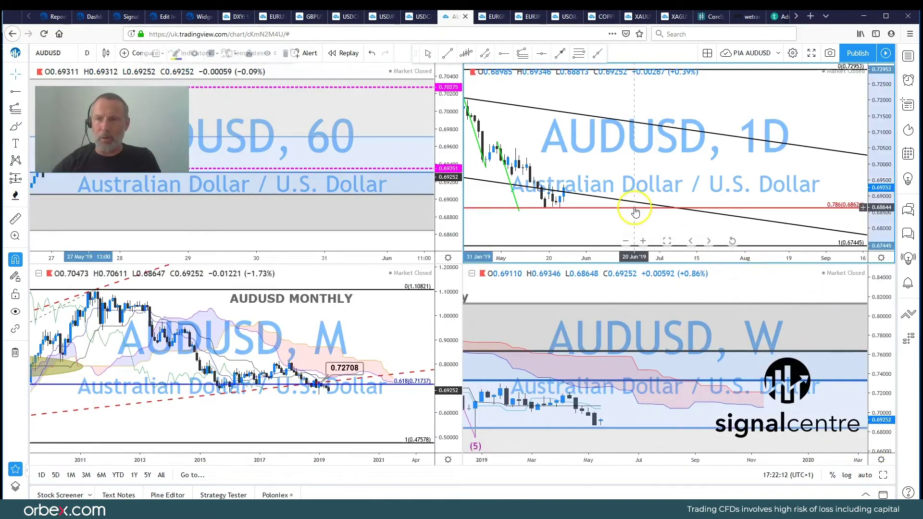
pyautogui.click(322, 200)
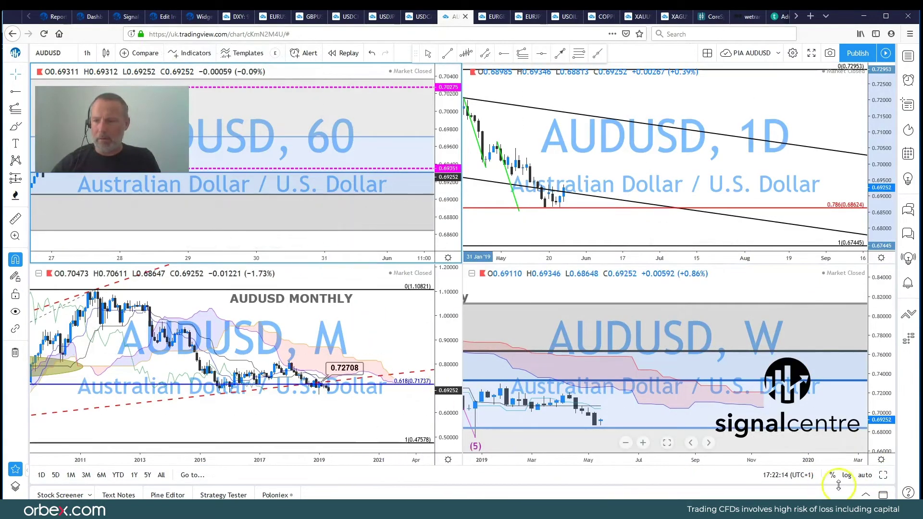
pyautogui.click(883, 475)
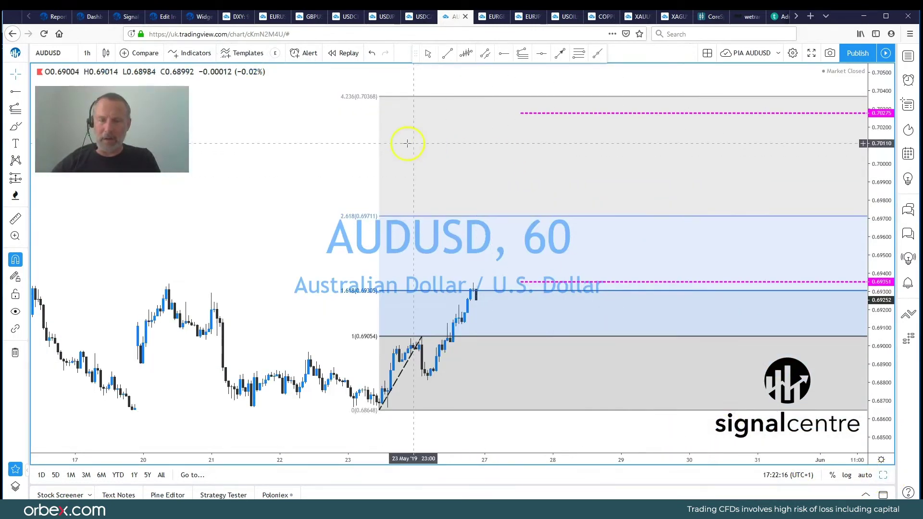
pyautogui.moveTo(315, 165); pyautogui.dragTo(340, 199)
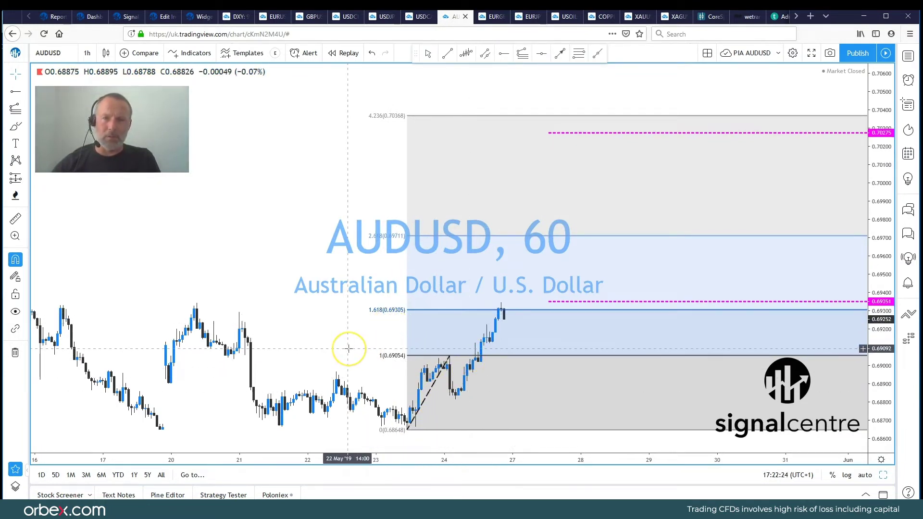
pyautogui.click(597, 306)
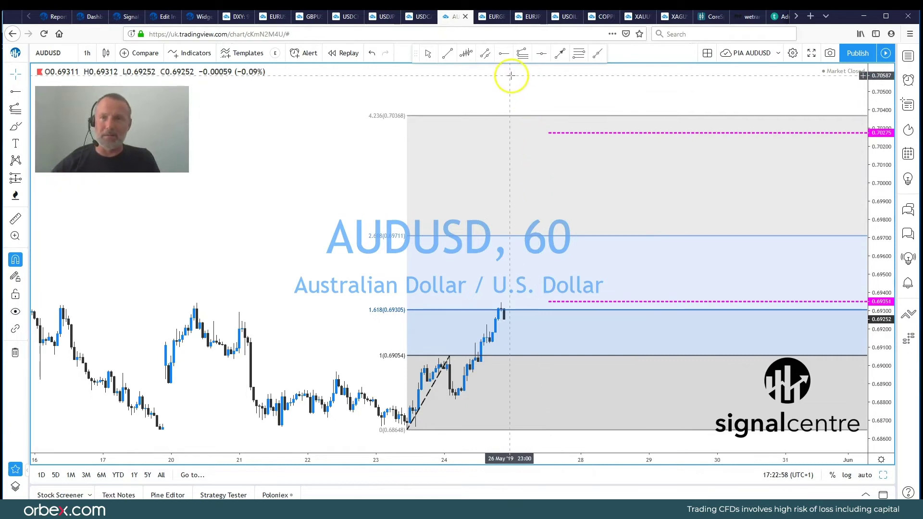
# Open the EURGBP layout, maximize the monthly chart and examine the wave (B) bearish engulfing and the broken lower orange trendline.
pyautogui.click(496, 19)
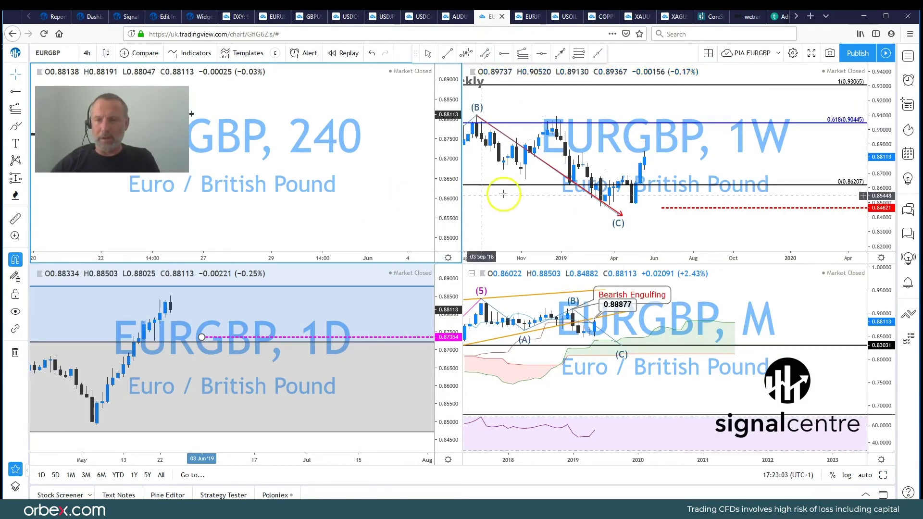
pyautogui.click(615, 394)
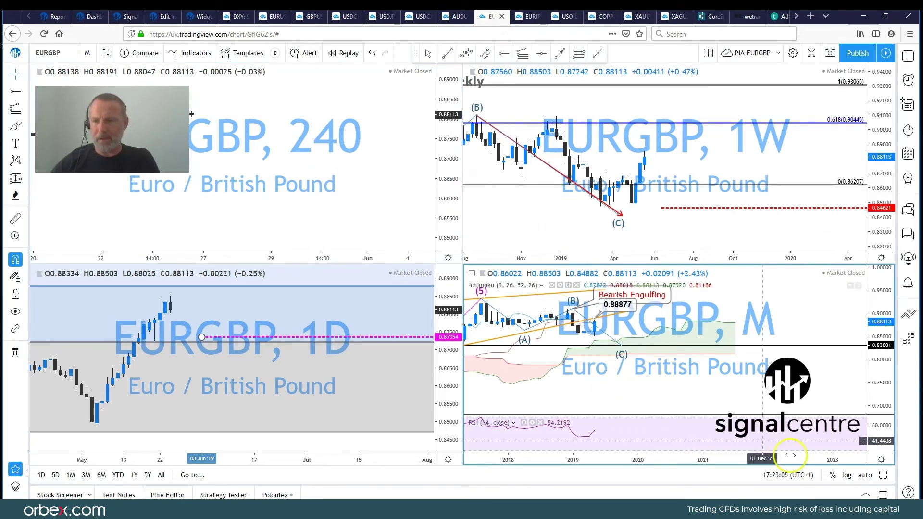
pyautogui.click(884, 476)
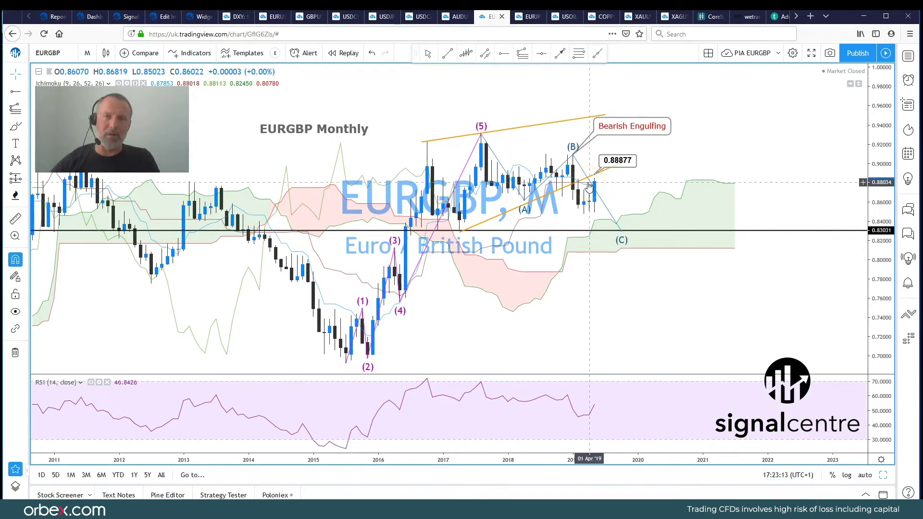
pyautogui.click(617, 174)
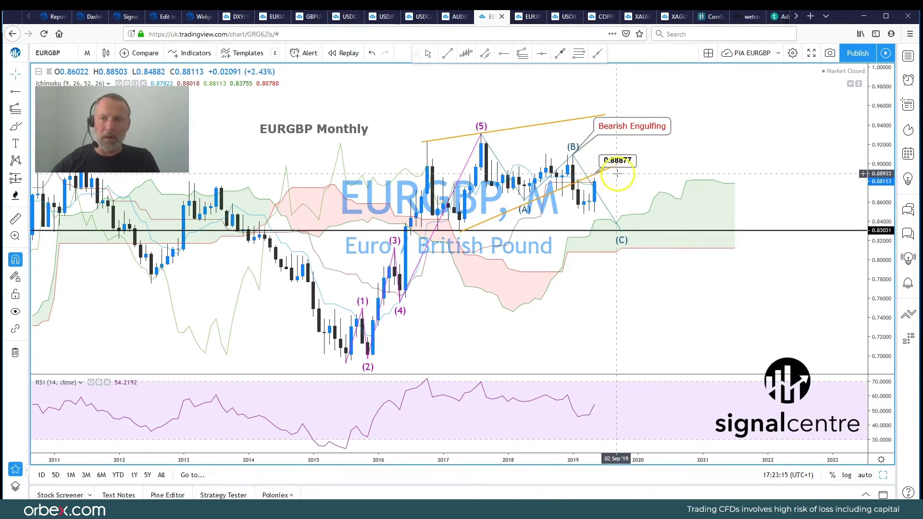
pyautogui.click(617, 174)
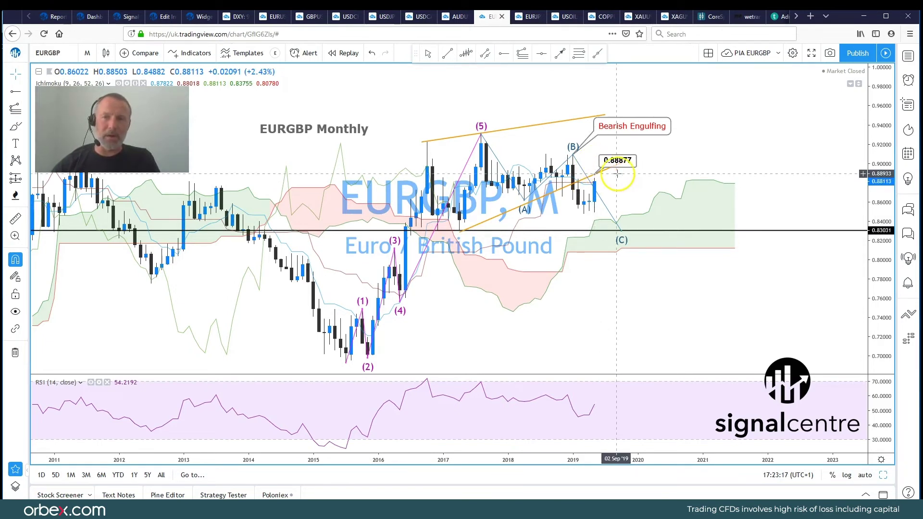
pyautogui.click(617, 174)
pyautogui.click(627, 175)
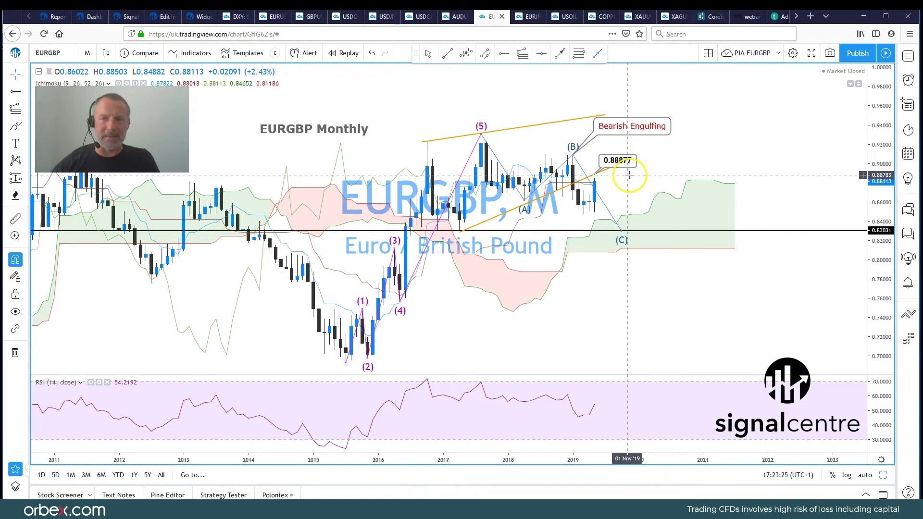
# Switch to the maximized EURGBP 4-hour chart and review the May rally up to the latest candles.
pyautogui.click(880, 476)
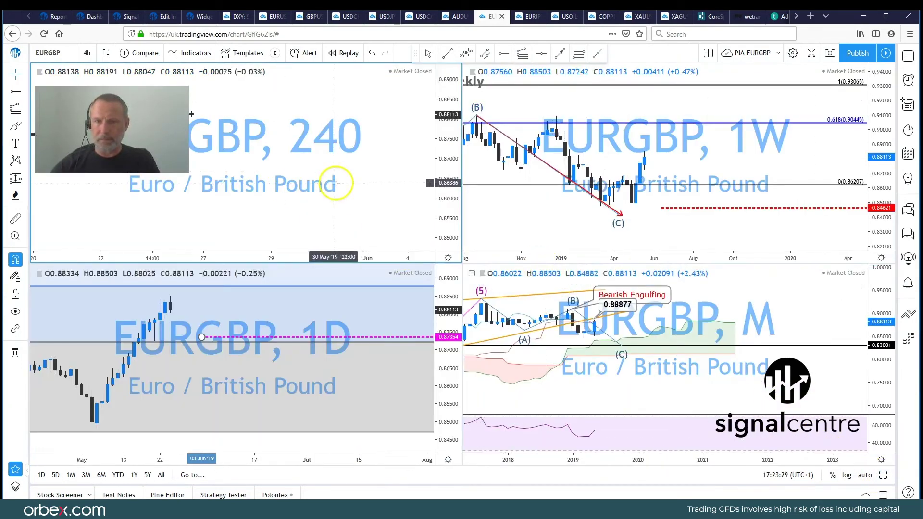
pyautogui.click(883, 476)
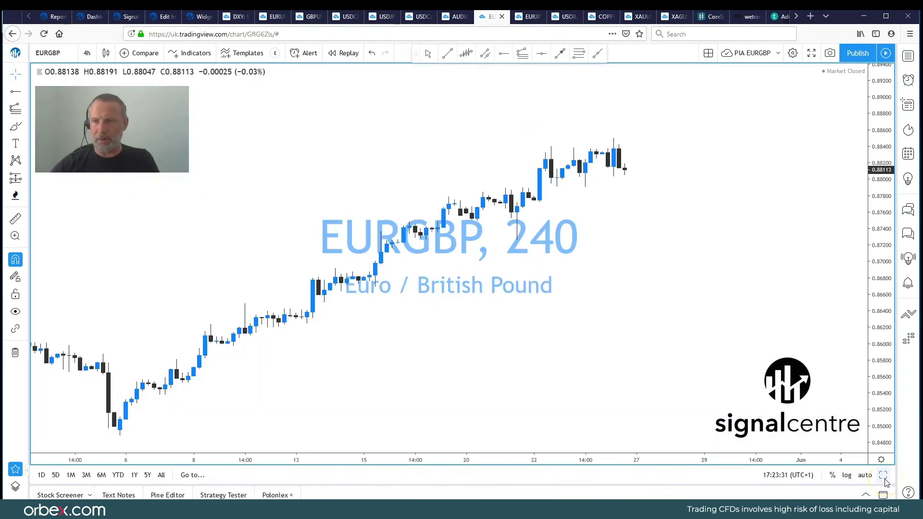
pyautogui.moveTo(587, 278); pyautogui.dragTo(669, 301)
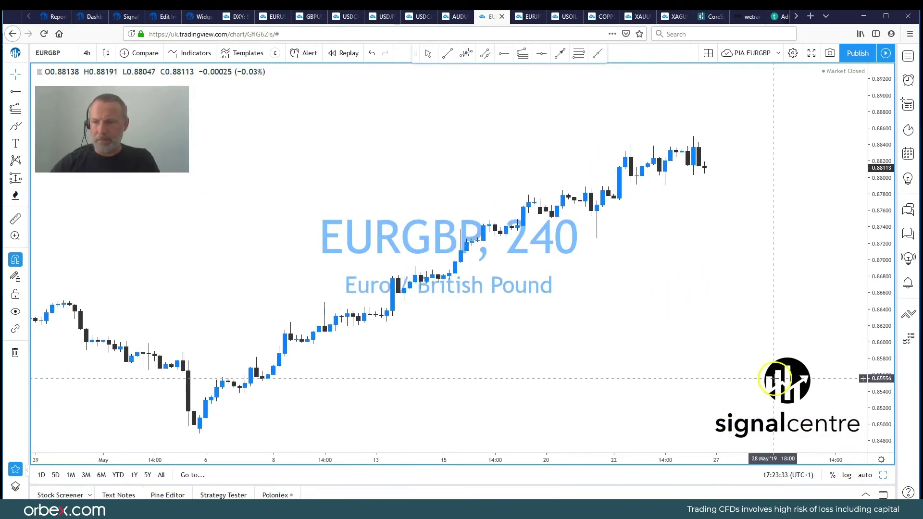
# Switch to the maximized EURGBP daily chart and examine the 1.618 extension target and the dashed magenta support level.
pyautogui.click(883, 475)
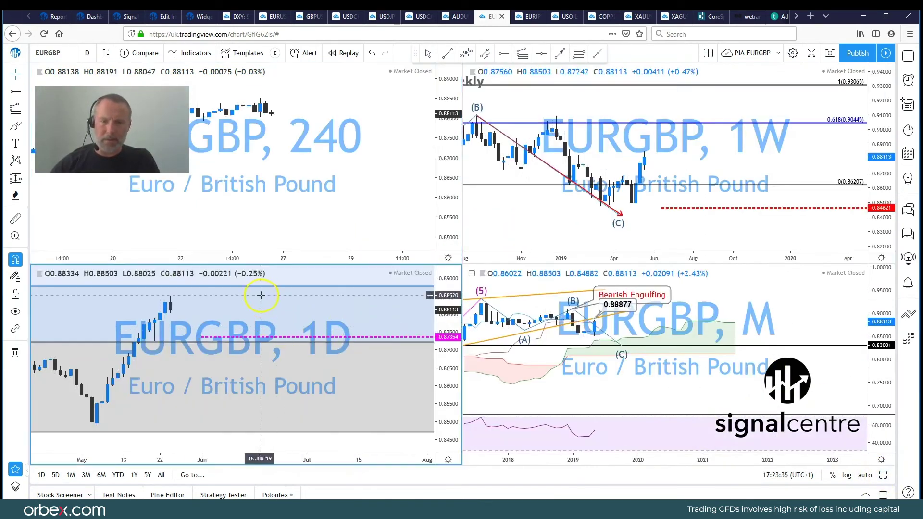
pyautogui.click(883, 474)
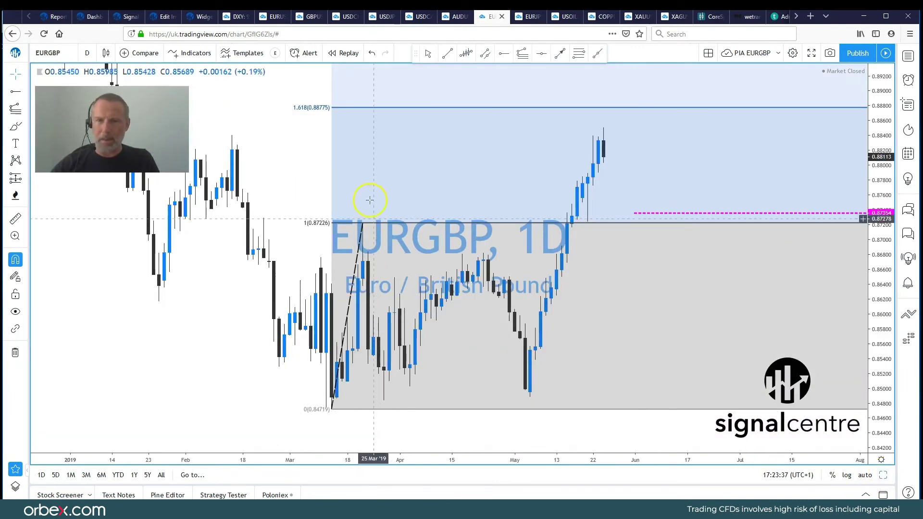
pyautogui.moveTo(298, 173); pyautogui.dragTo(316, 159)
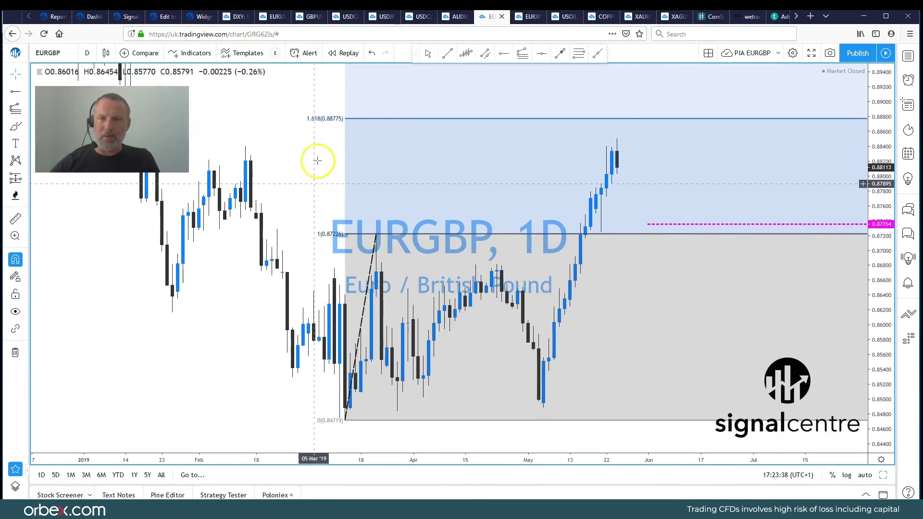
pyautogui.click(375, 128)
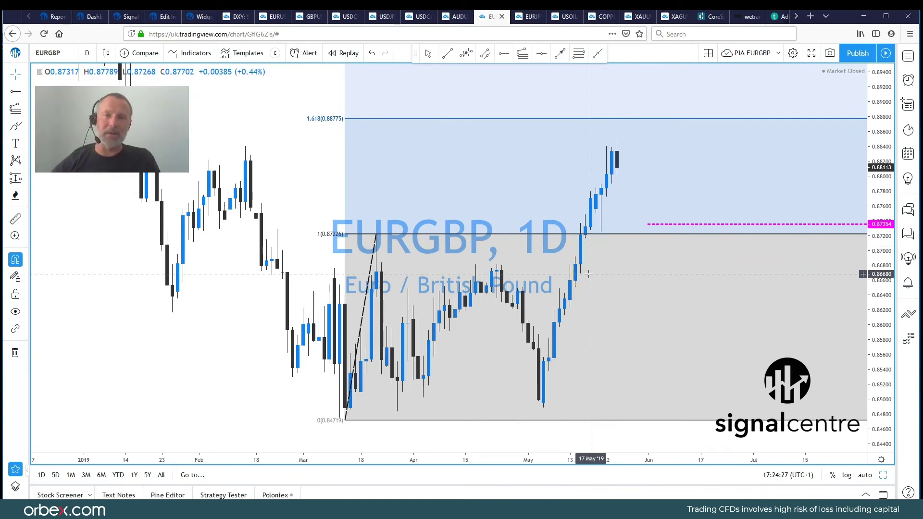
# Open the EURJPY chart layout to review the daily wedge, its wave count and retracement levels.
pyautogui.click(530, 16)
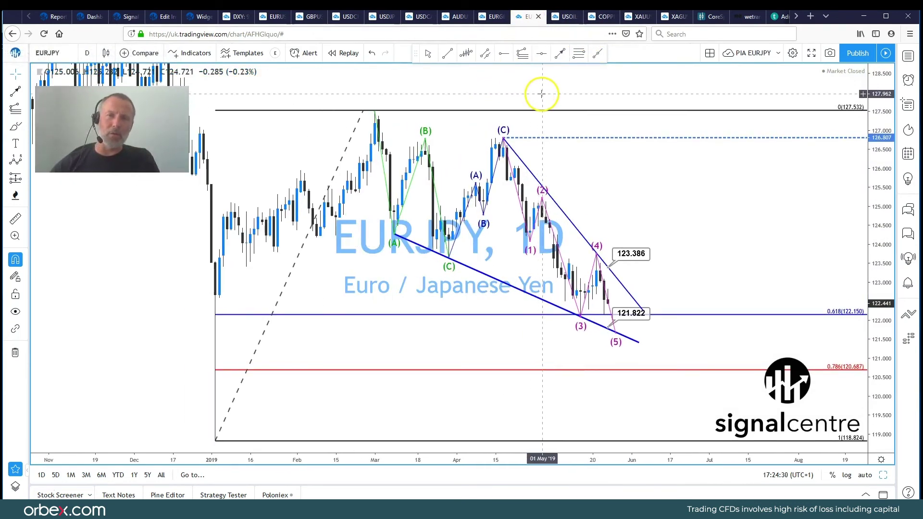